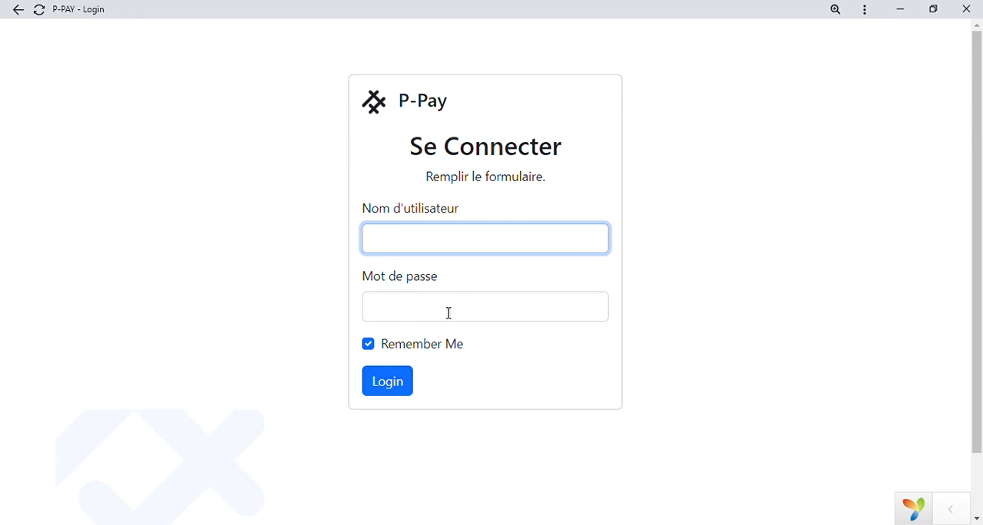
Log in with the username admin and the account password.
type("dmin")
left_click(449, 312)
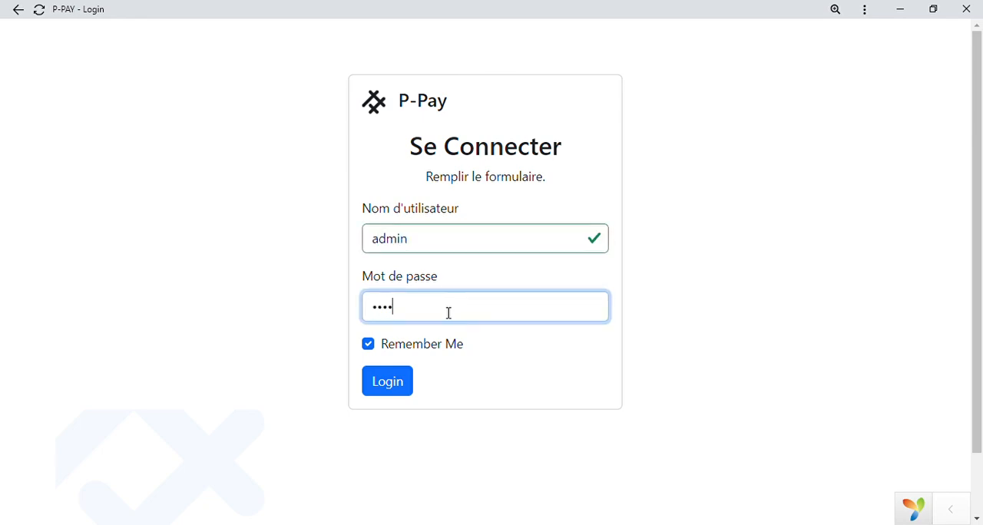
key("Return")
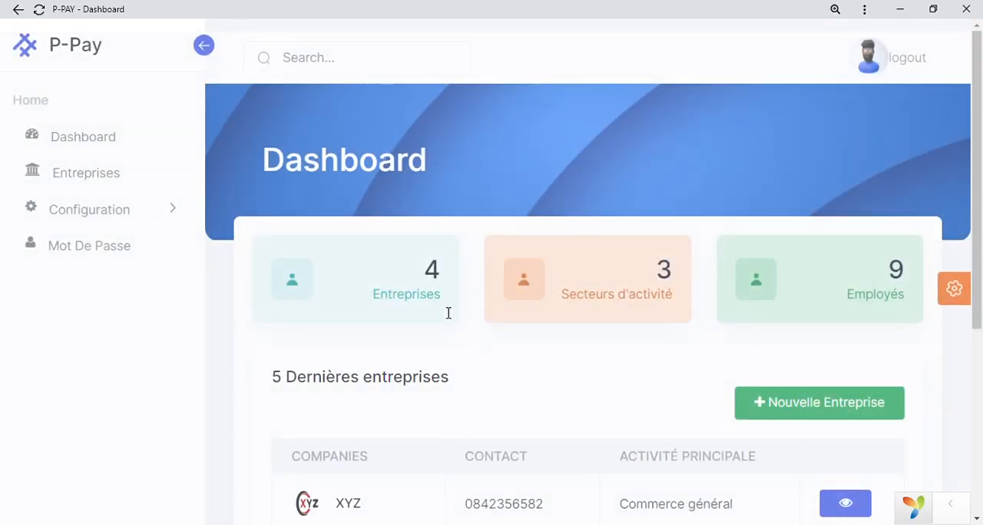
Review the latest companies on the dashboard and open the overview page of Company 2.
scroll(449, 313, "down", 1)
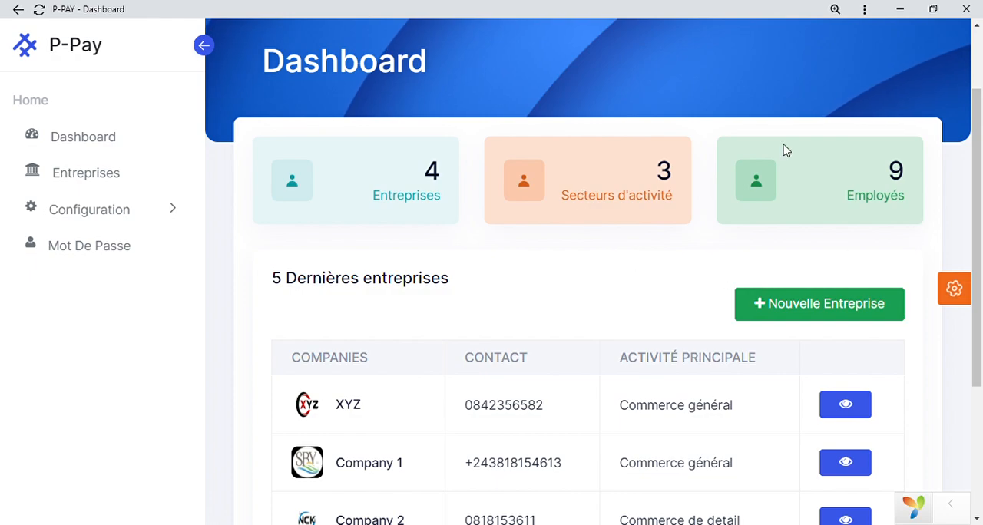
scroll(645, 448, "down", 2)
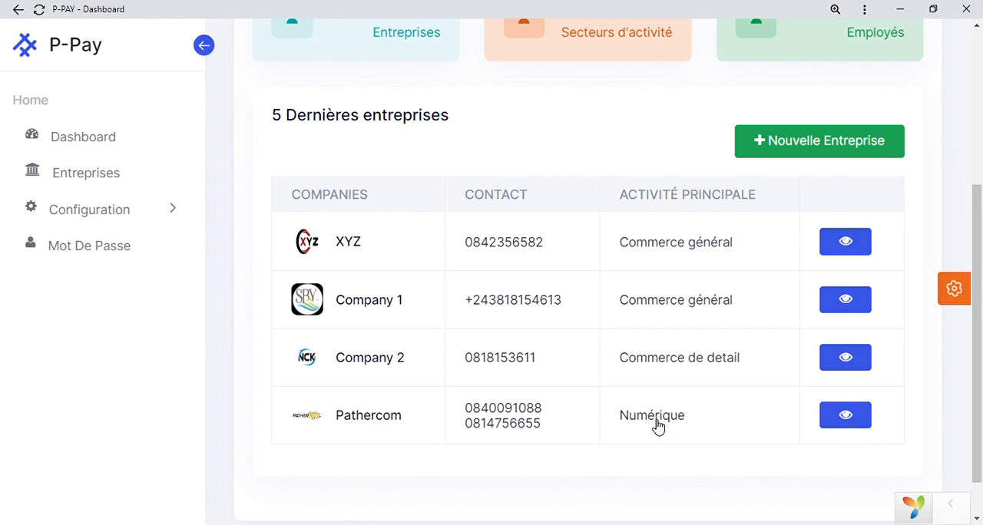
scroll(658, 428, "up", 1)
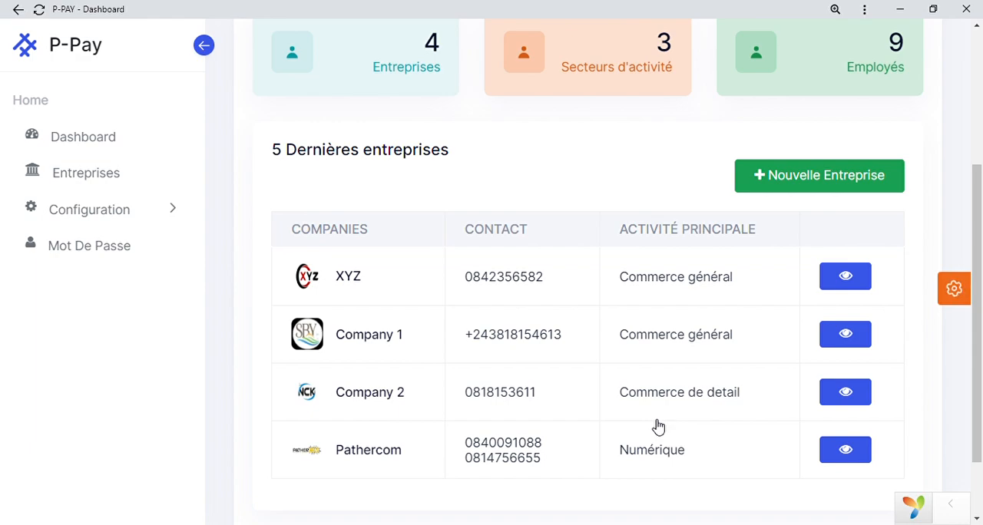
left_click(846, 394)
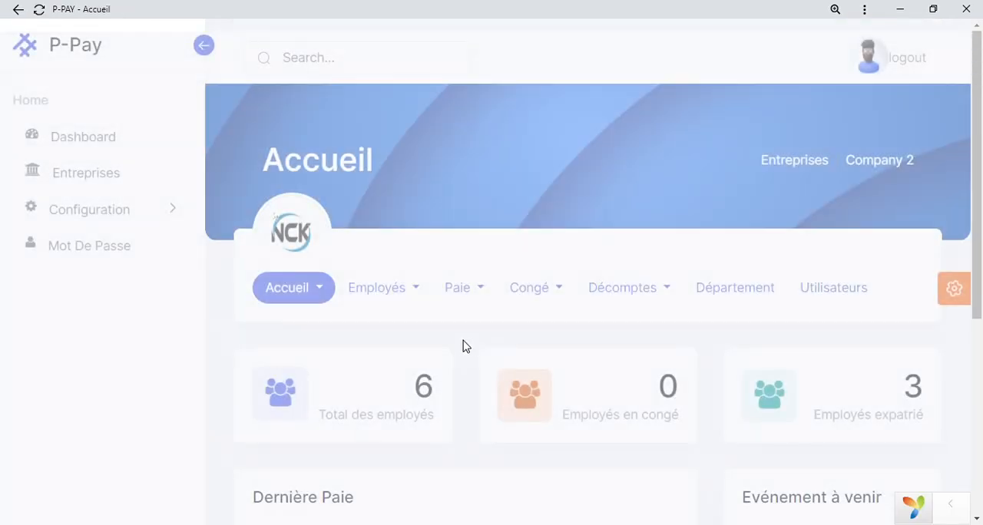
scroll(463, 346, "down", 2)
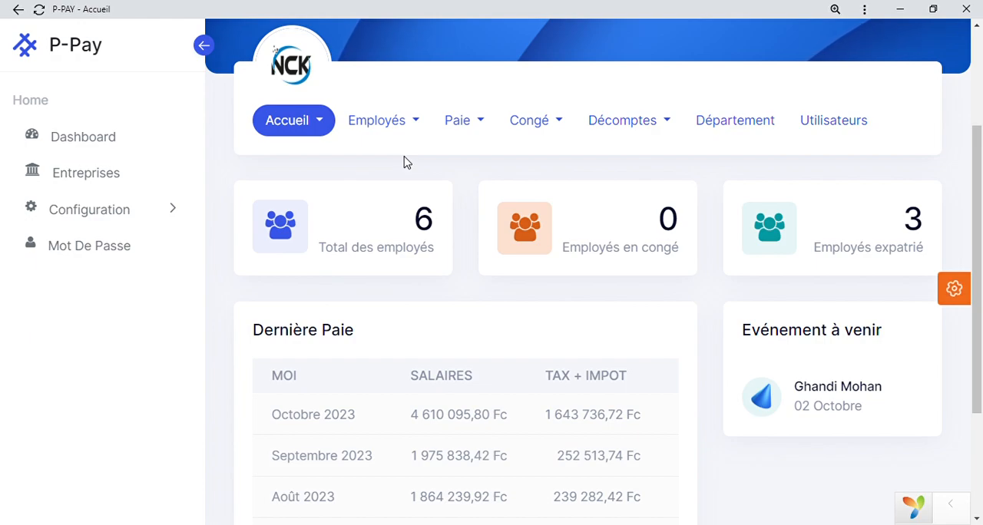
Open the Impots configuration and examine the monthly IPR rate brackets and the list of amendments.
left_click(173, 217)
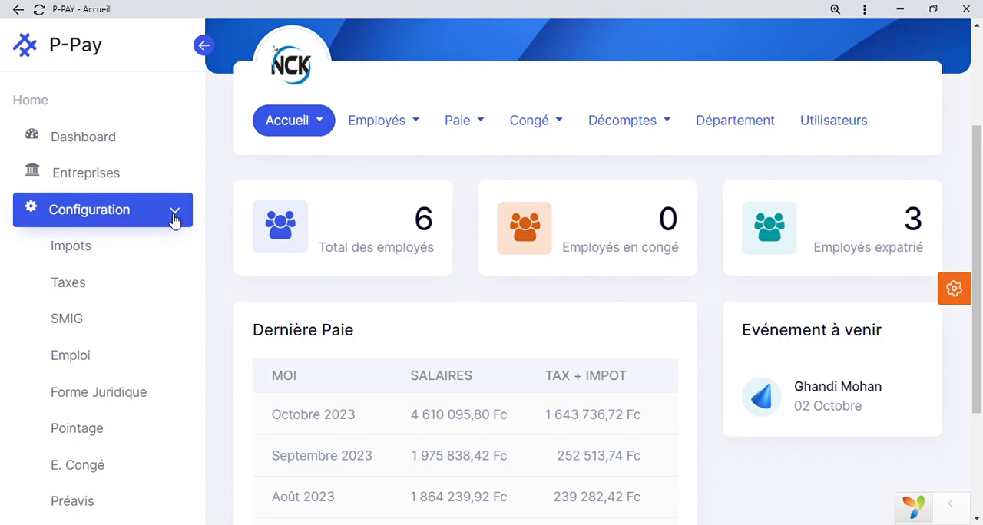
left_click(82, 254)
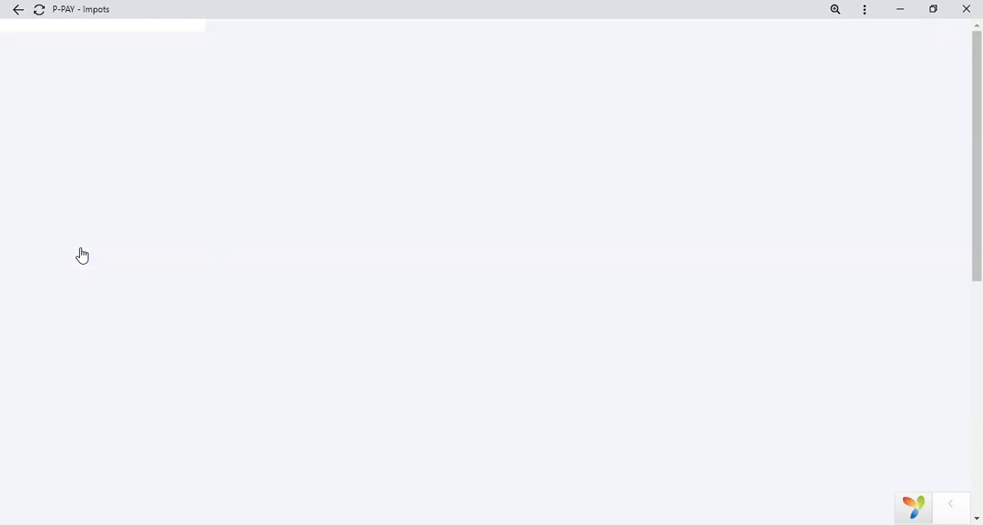
scroll(407, 277, "down", 1)
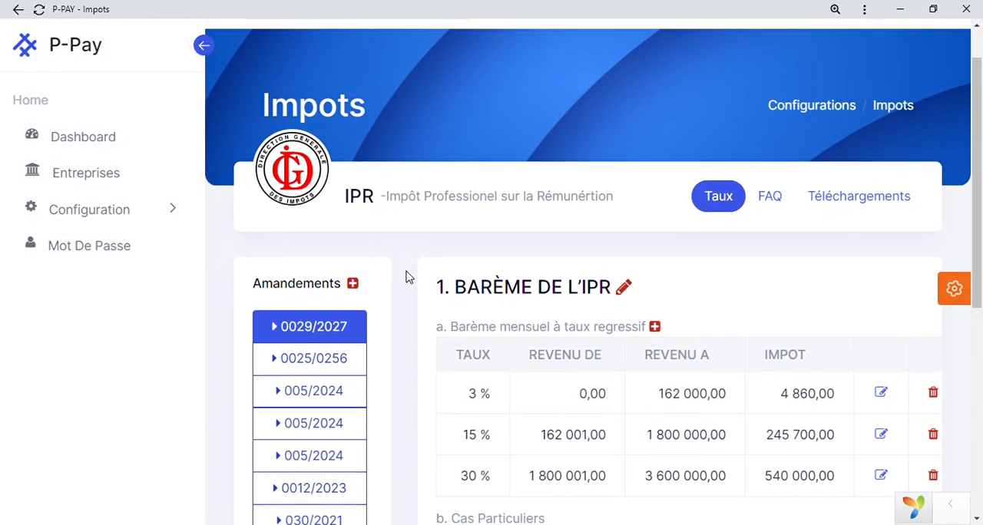
scroll(407, 278, "down", 2)
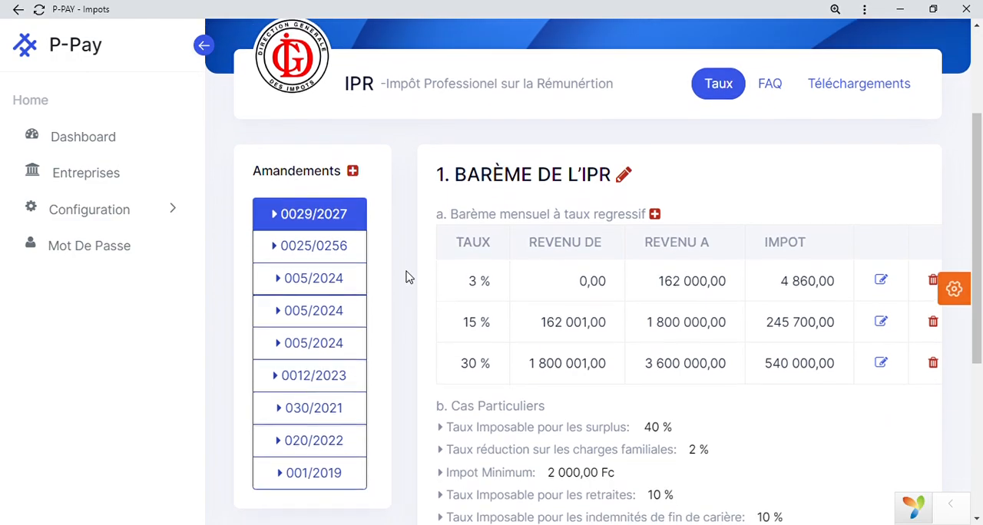
scroll(407, 277, "up", 1)
scroll(407, 277, "up", 2)
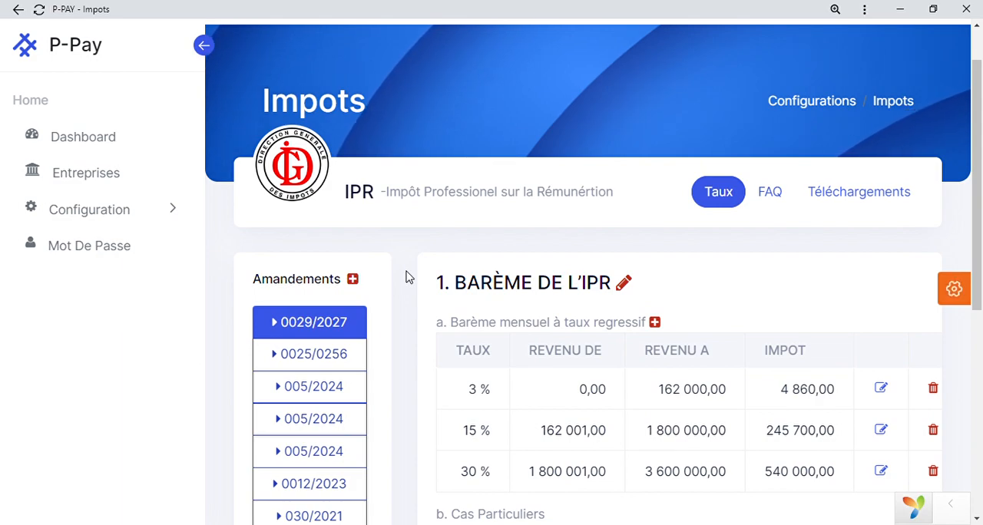
scroll(407, 278, "down", 2)
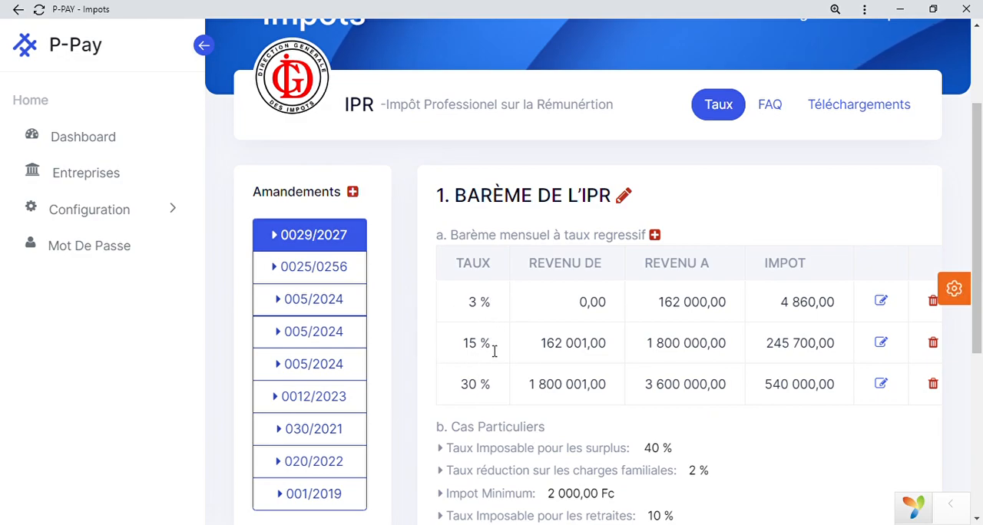
scroll(492, 392, "down", 4)
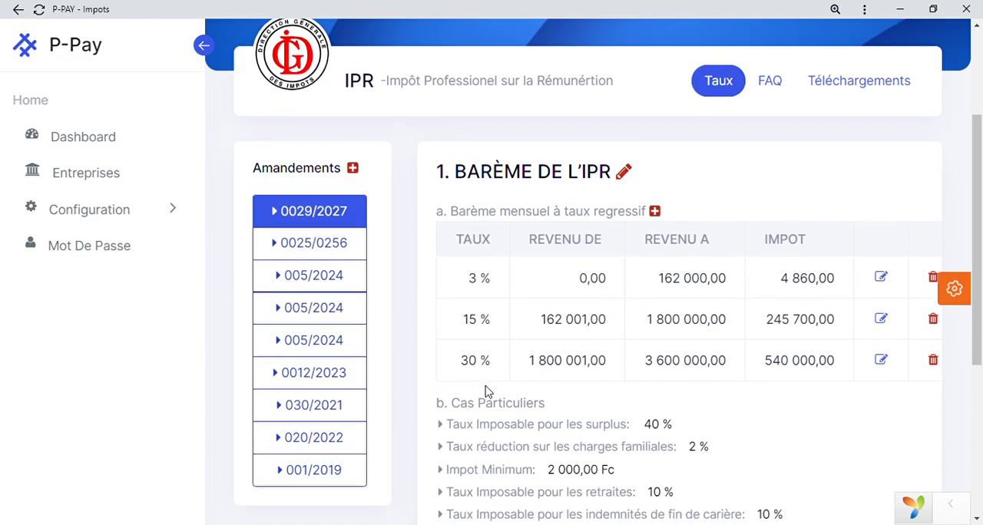
Examine the special-case IPR rates and the IERE scale by activity sector.
scroll(489, 392, "down", 1)
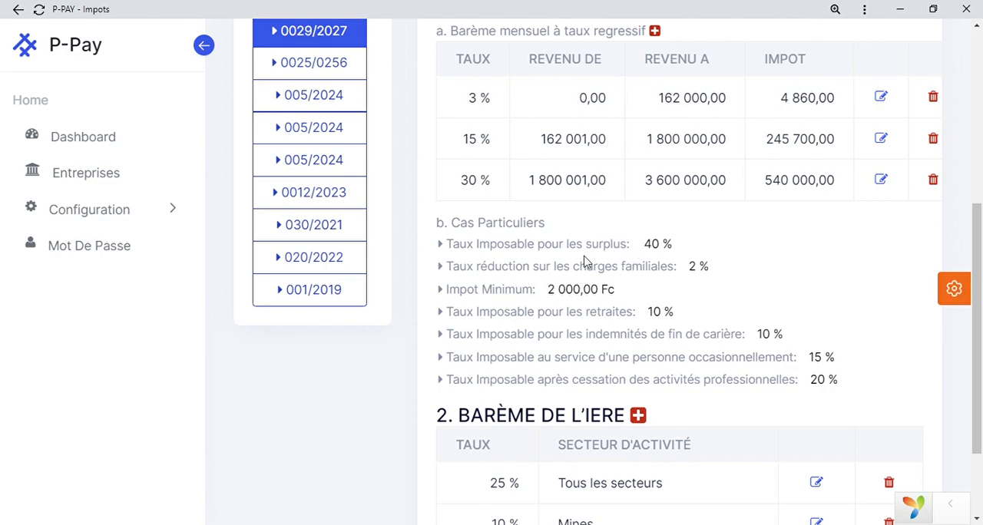
scroll(676, 283, "down", 3)
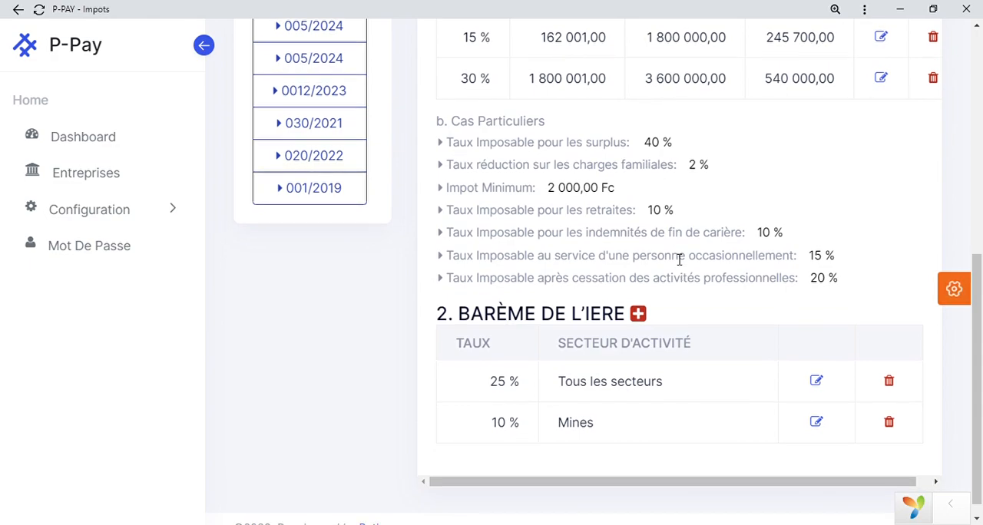
scroll(679, 259, "down", 1)
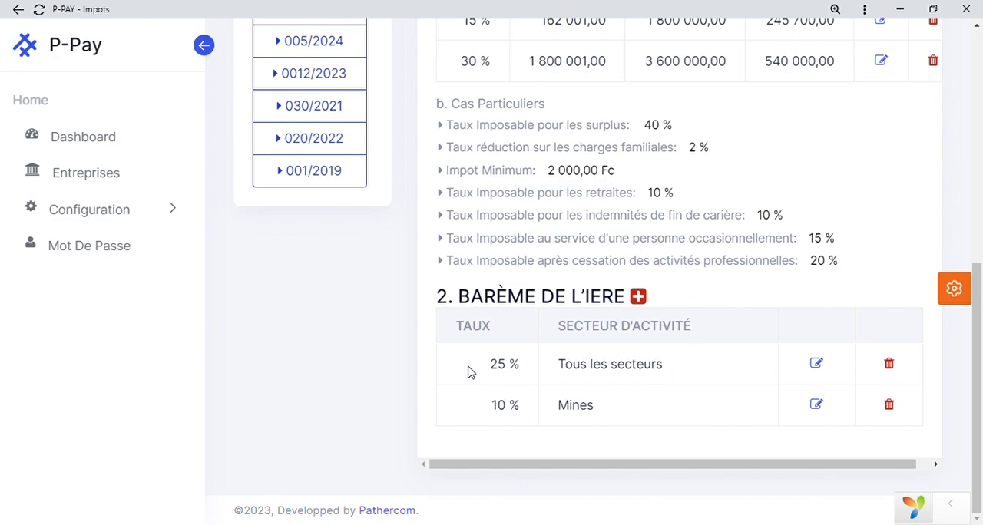
Open the CNSS page of the Taxes configuration and examine its contribution rates for each branch.
scroll(471, 373, "up", 5)
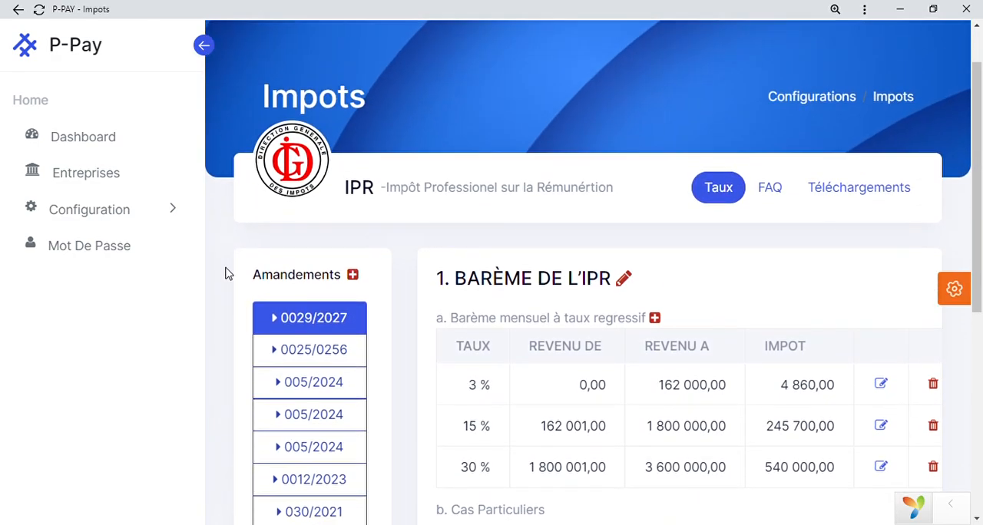
left_click(166, 212)
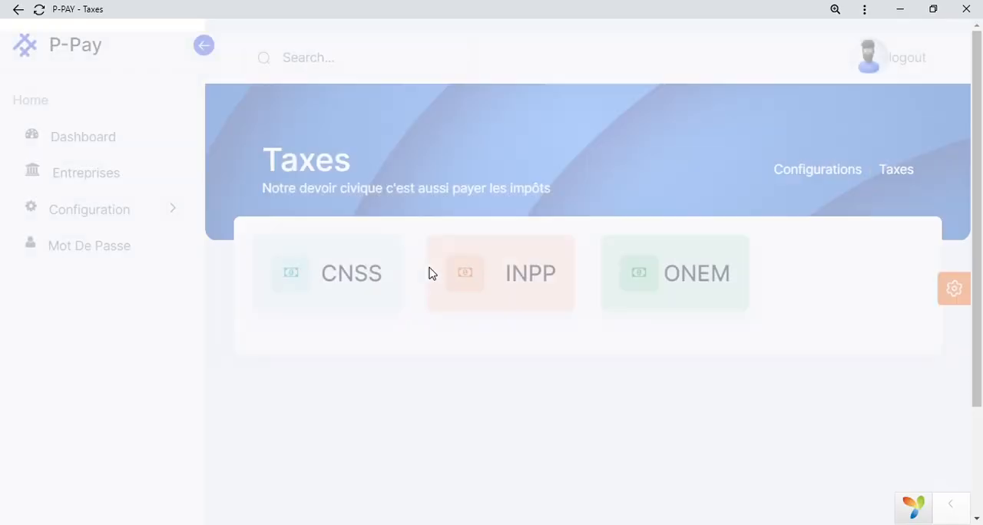
left_click(345, 285)
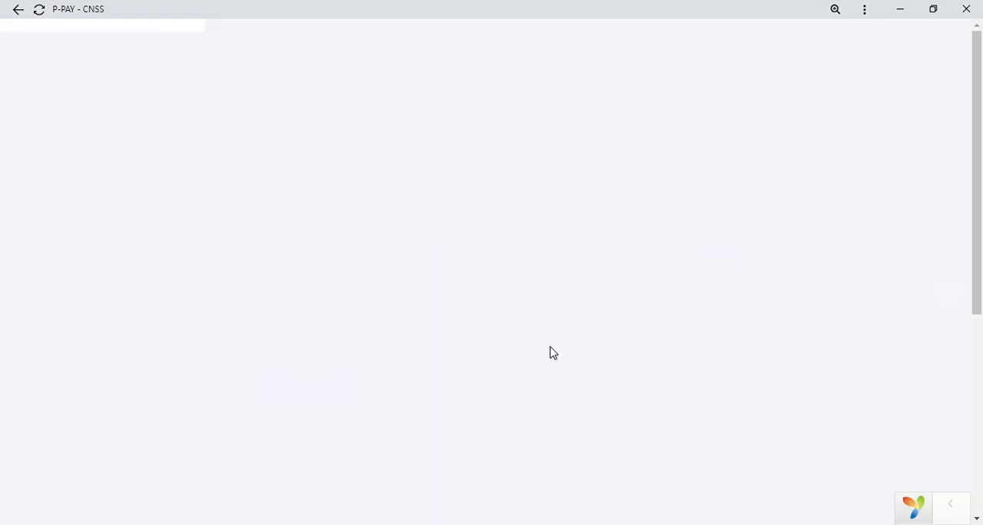
scroll(550, 352, "down", 2)
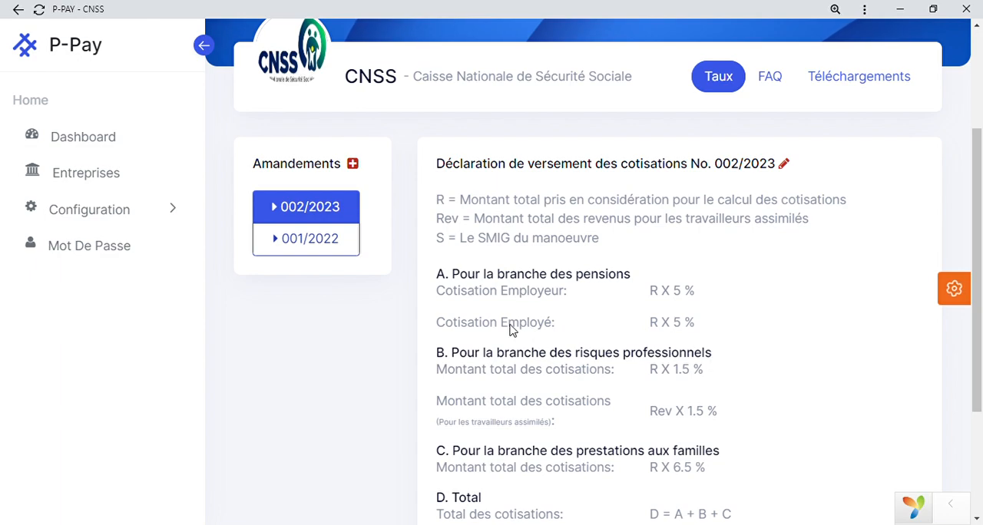
scroll(512, 328, "down", 2)
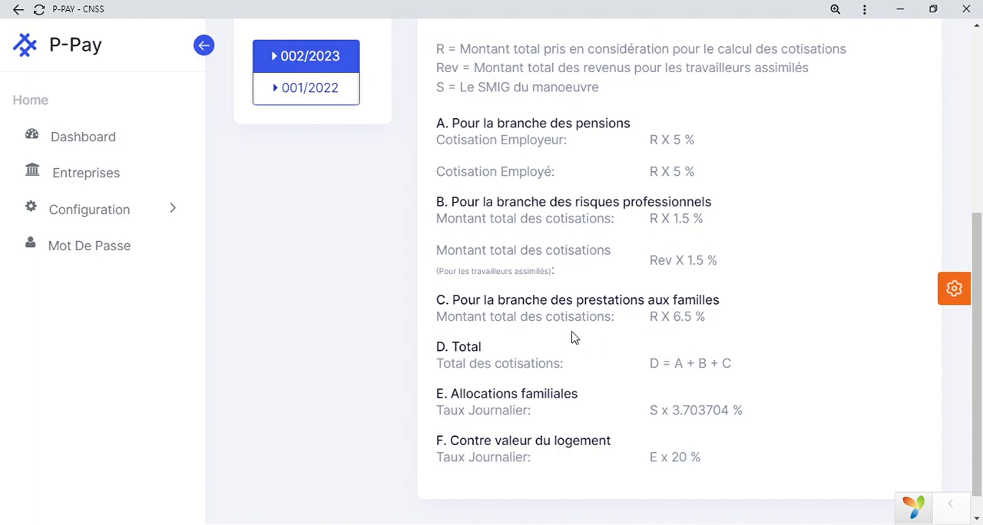
Return to the Taxes configuration and examine the INPP private-sector rates and special cases, including the public-sector rate.
scroll(575, 337, "up", 5)
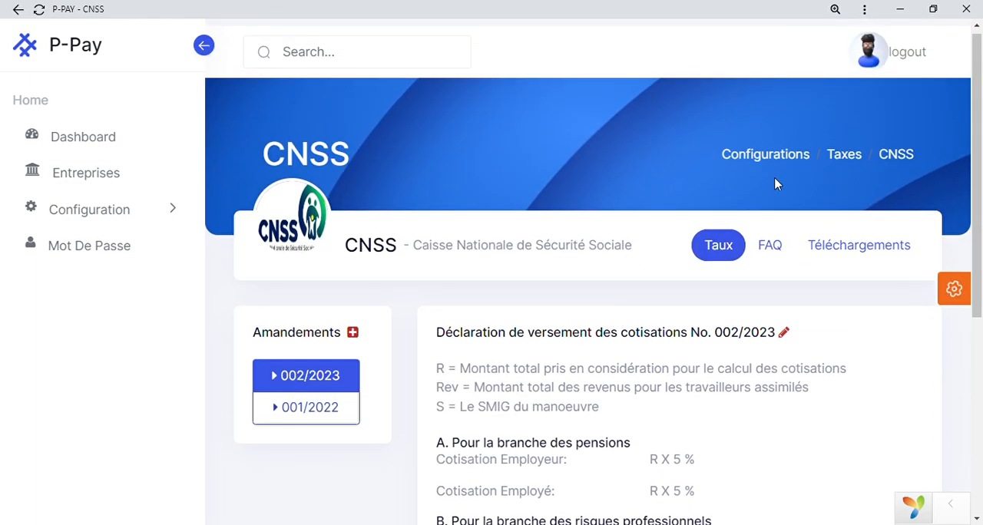
left_click(844, 155)
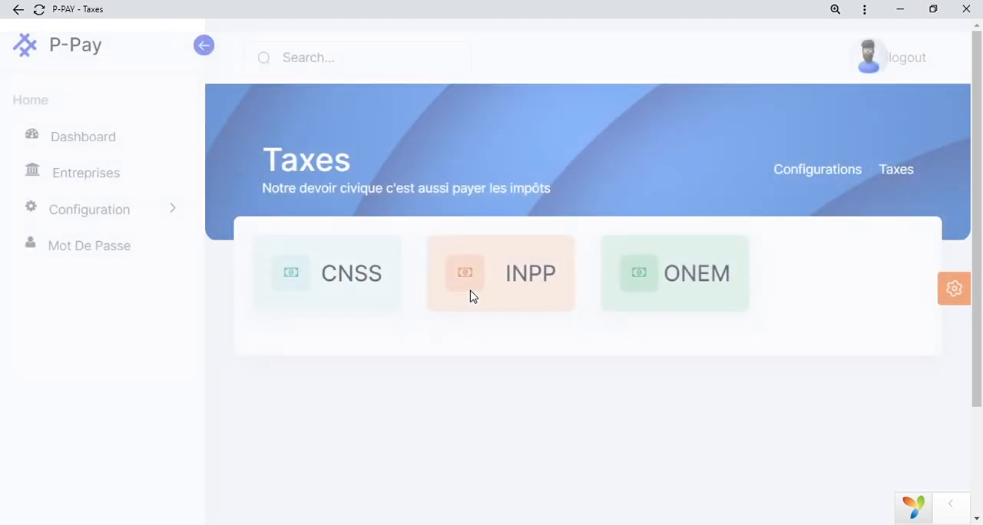
left_click(514, 284)
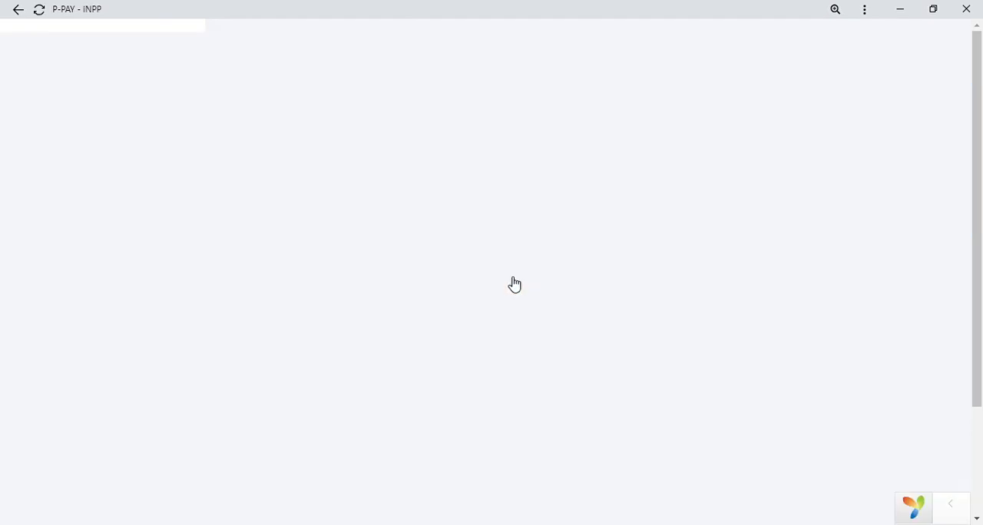
scroll(514, 284, "down", 2)
scroll(514, 285, "down", 1)
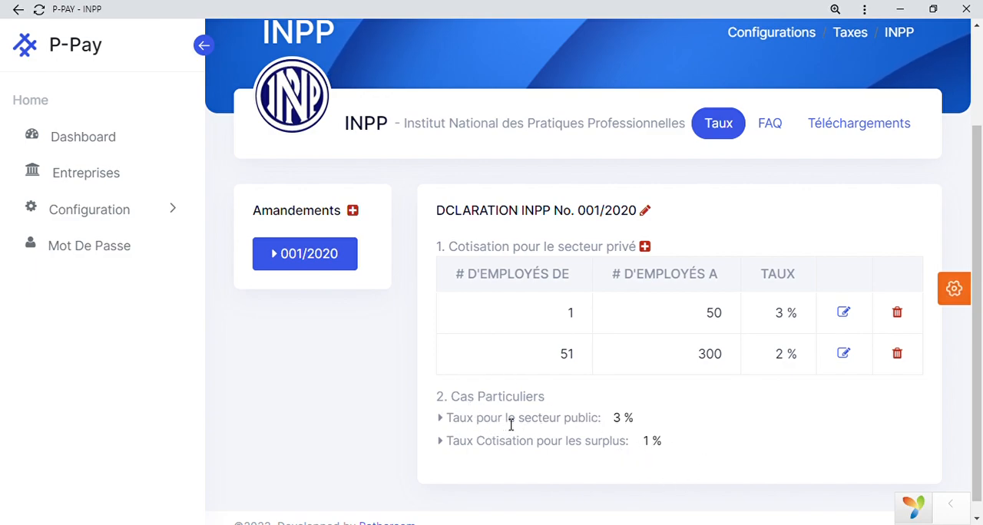
left_click_drag(507, 421, 621, 418)
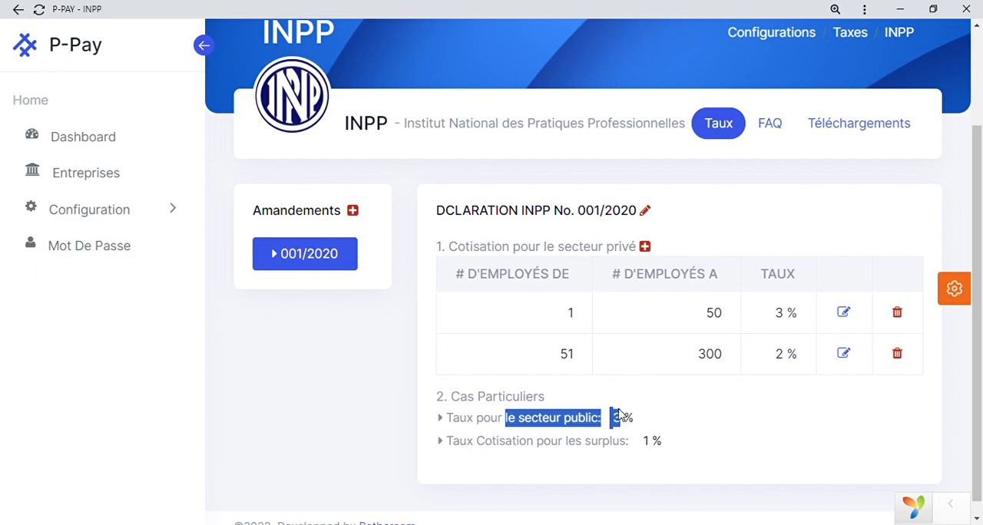
left_click(644, 421)
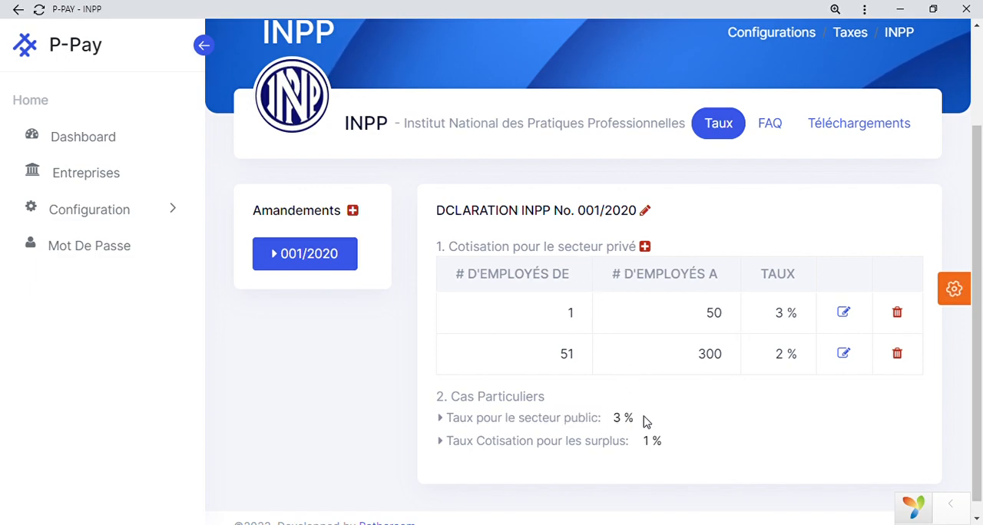
Go back to the Taxes configuration and examine the taxable base rate on the ONEM page.
scroll(645, 421, "up", 2)
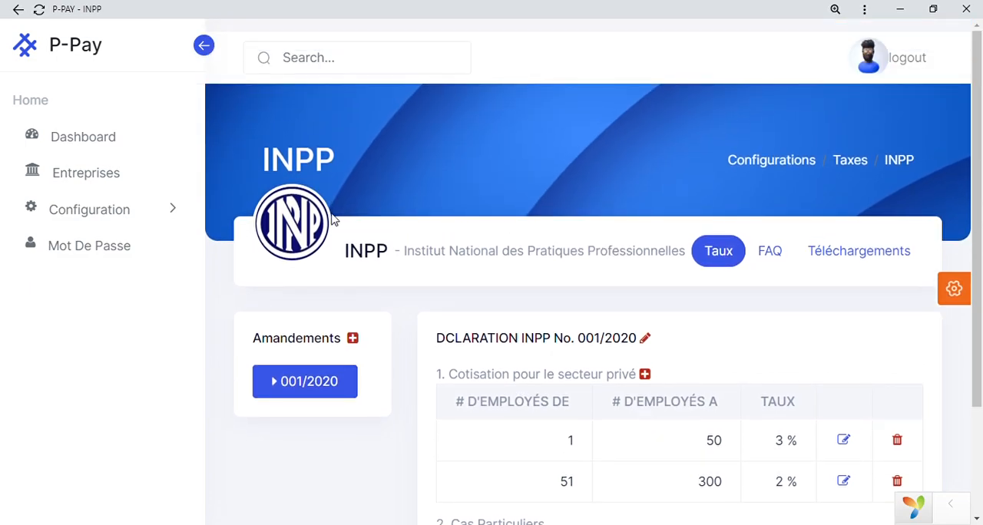
left_click(850, 164)
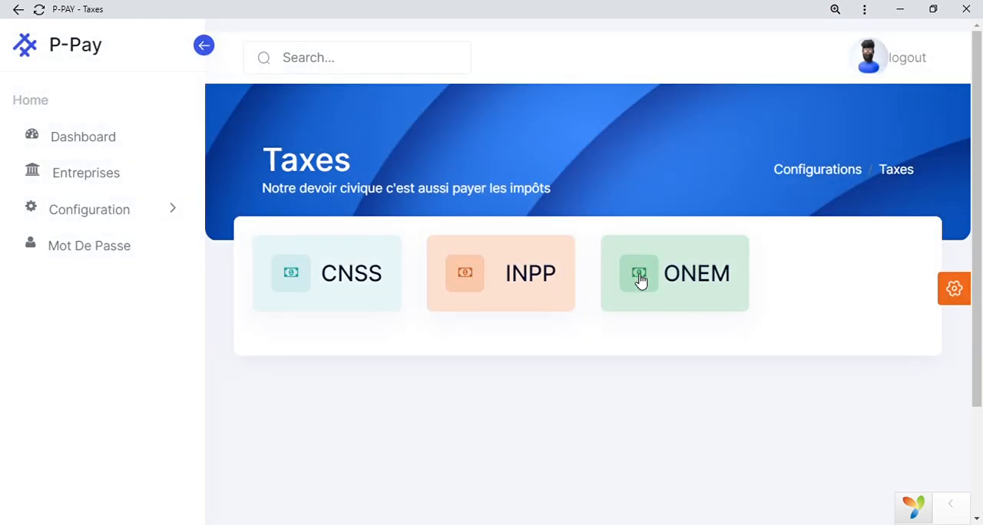
left_click(690, 280)
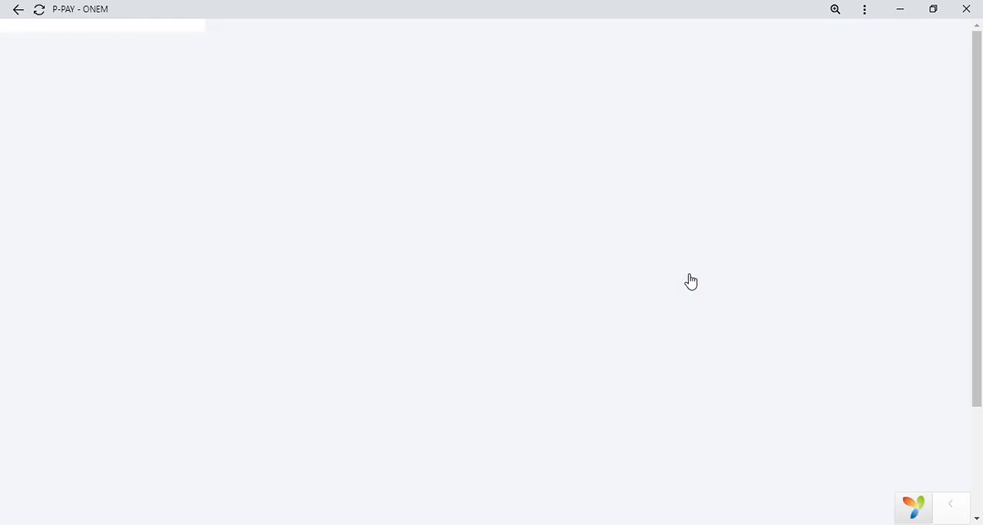
scroll(687, 278, "down", 2)
scroll(687, 278, "down", 1)
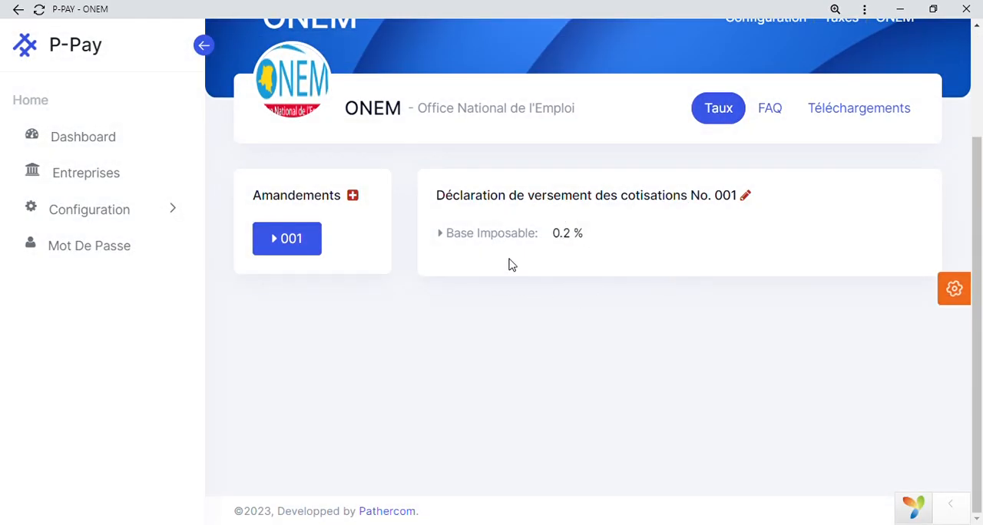
Open the SMIG configuration showing the list of worker categories.
scroll(506, 275, "up", 2)
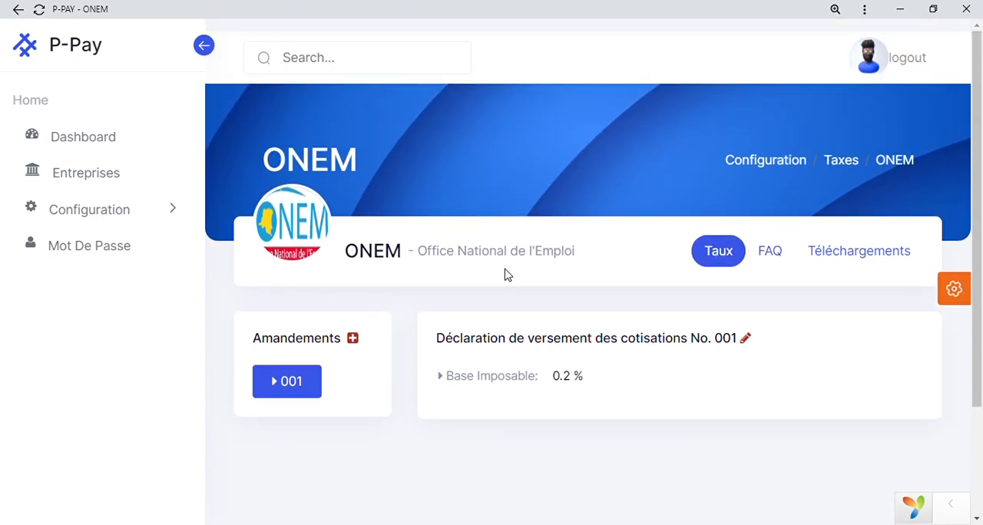
left_click(140, 213)
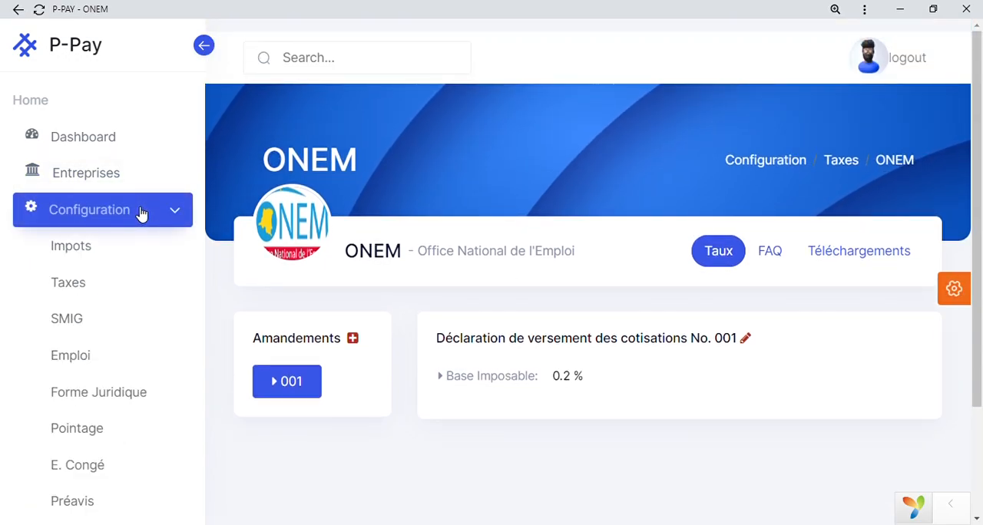
left_click(97, 326)
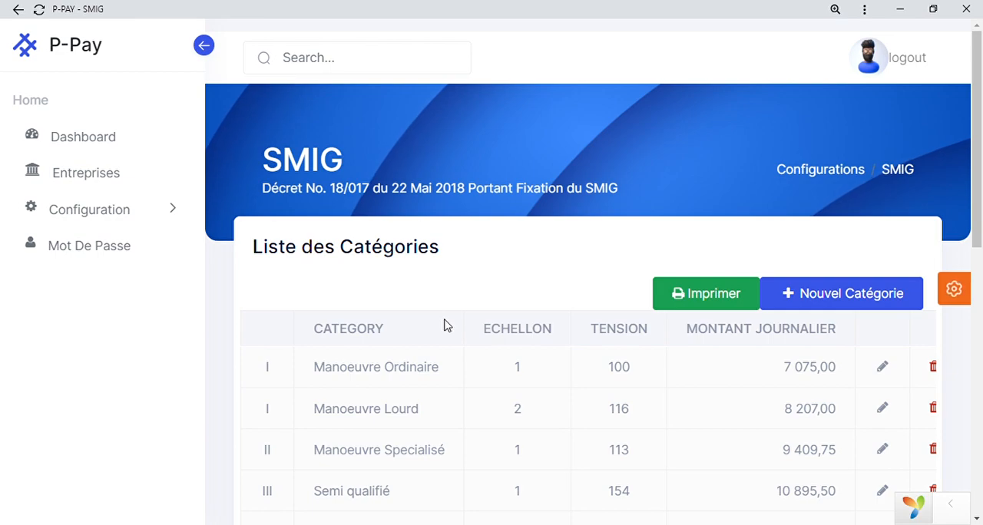
Examine the SMIG daily amounts for every worker category, from Manoeuvre Ordinaire down to Cadre echelon 4.
scroll(444, 326, "down", 2)
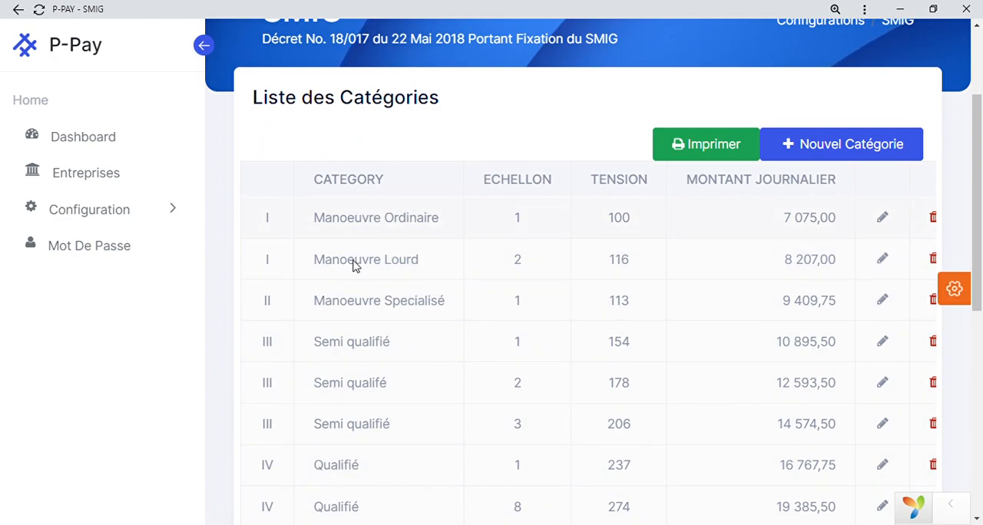
scroll(353, 398, "down", 1)
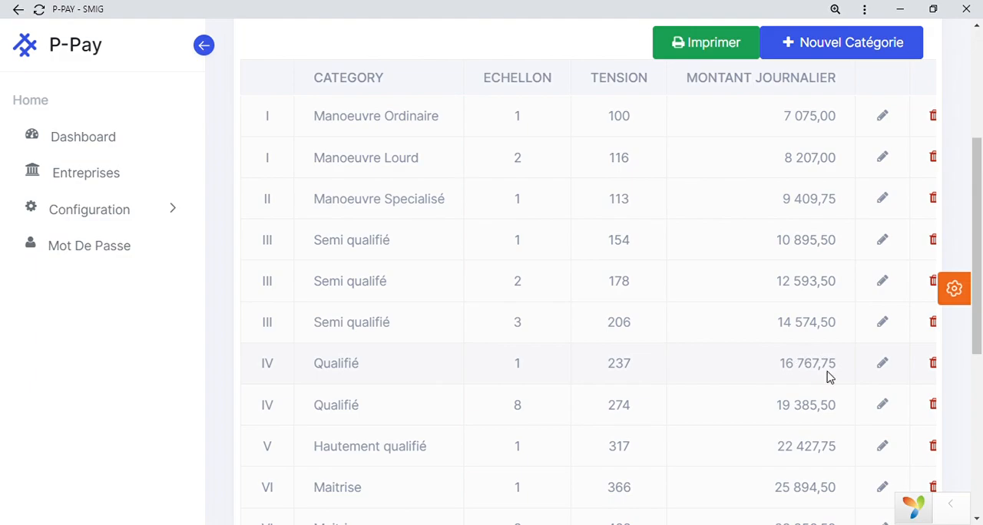
scroll(829, 376, "down", 3)
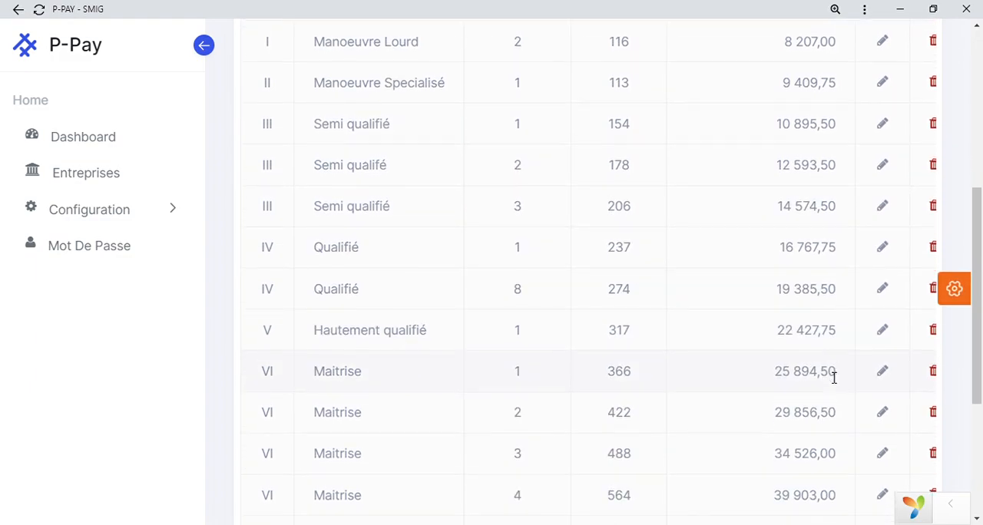
scroll(829, 377, "down", 2)
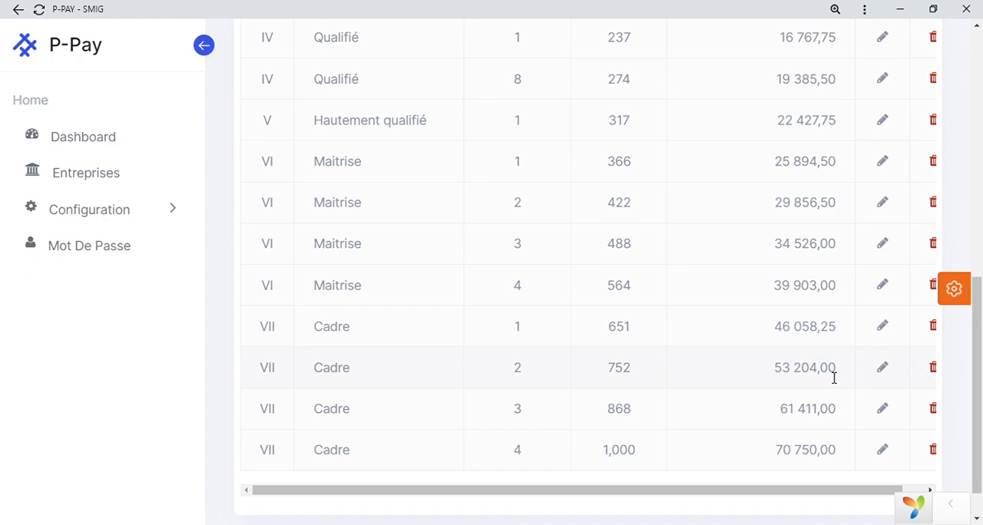
left_click_drag(775, 455, 840, 459)
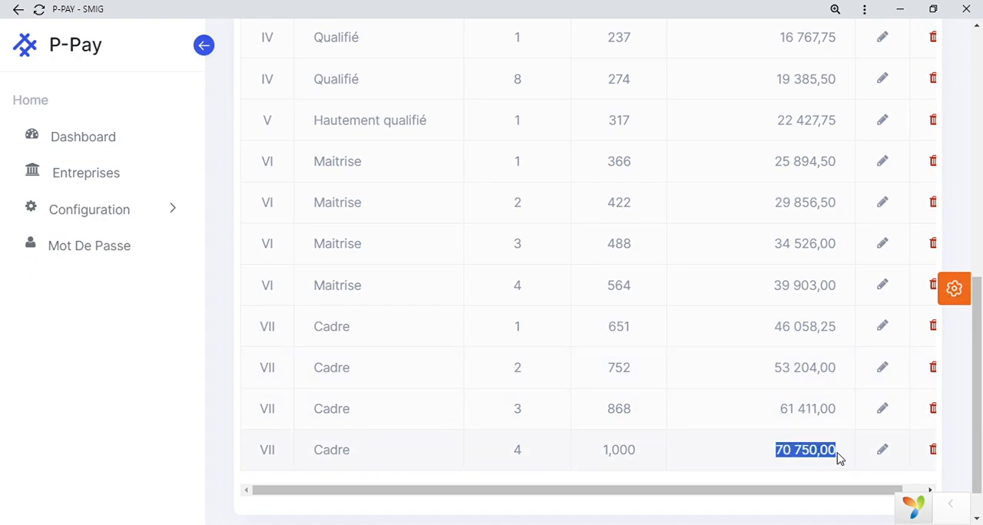
scroll(839, 458, "up", 9)
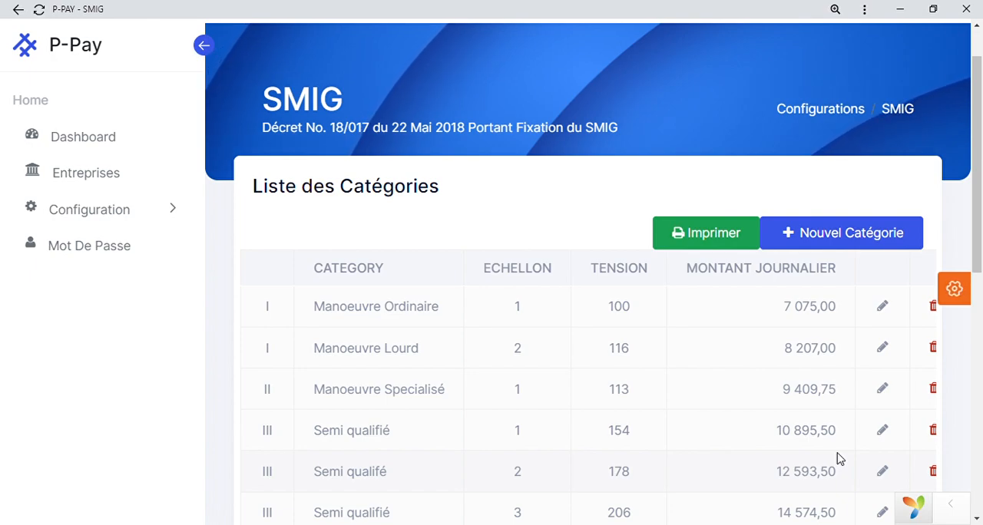
scroll(698, 331, "up", 1)
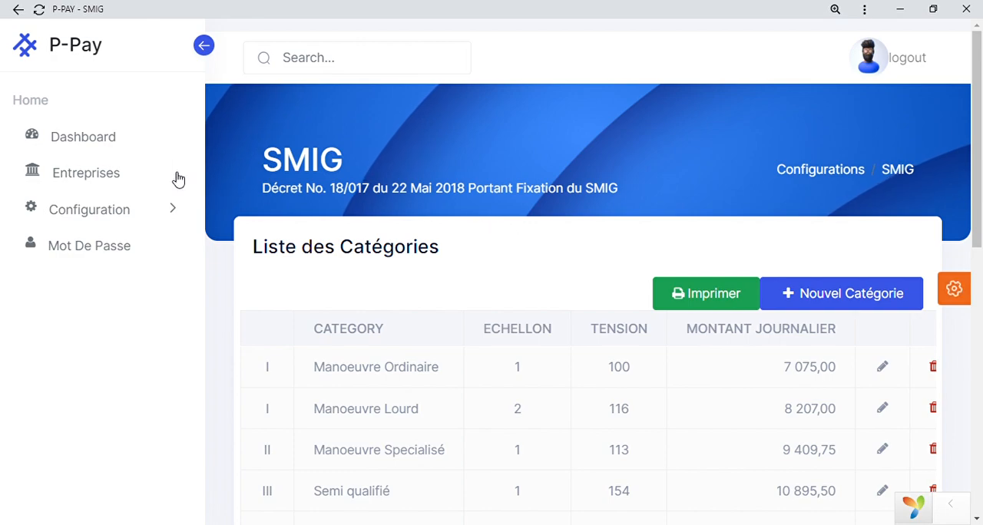
Open Company 2 from the list of companies and examine its employee figures, latest payrolls and upcoming events.
left_click(91, 176)
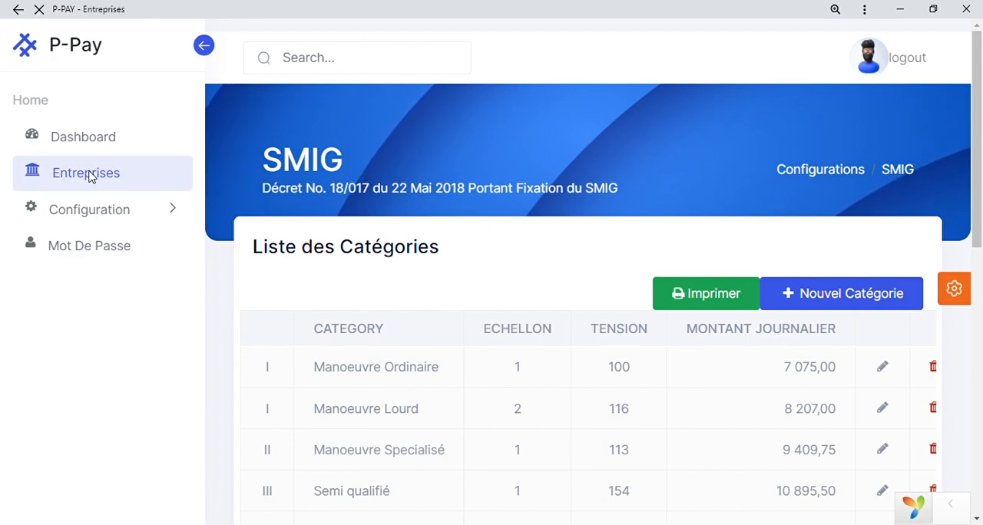
scroll(395, 249, "down", 1)
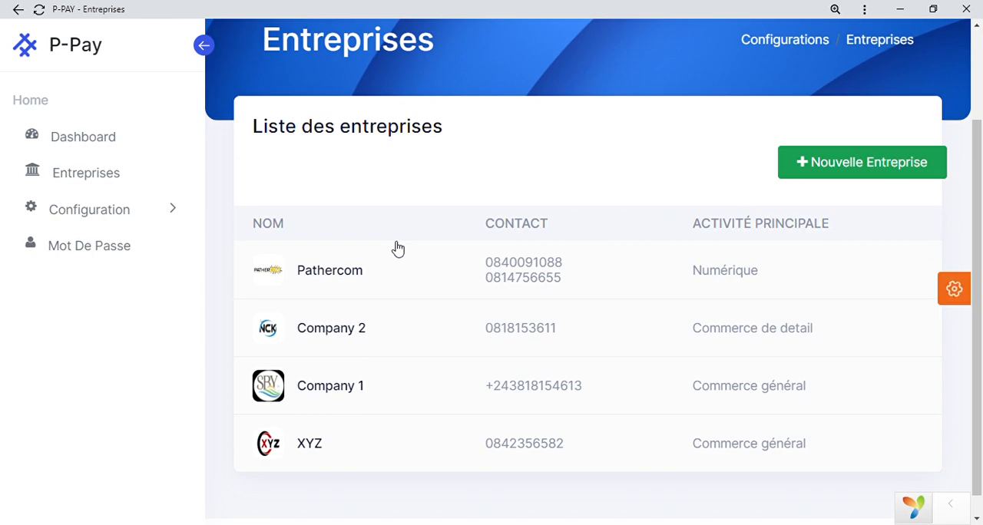
left_click(542, 330)
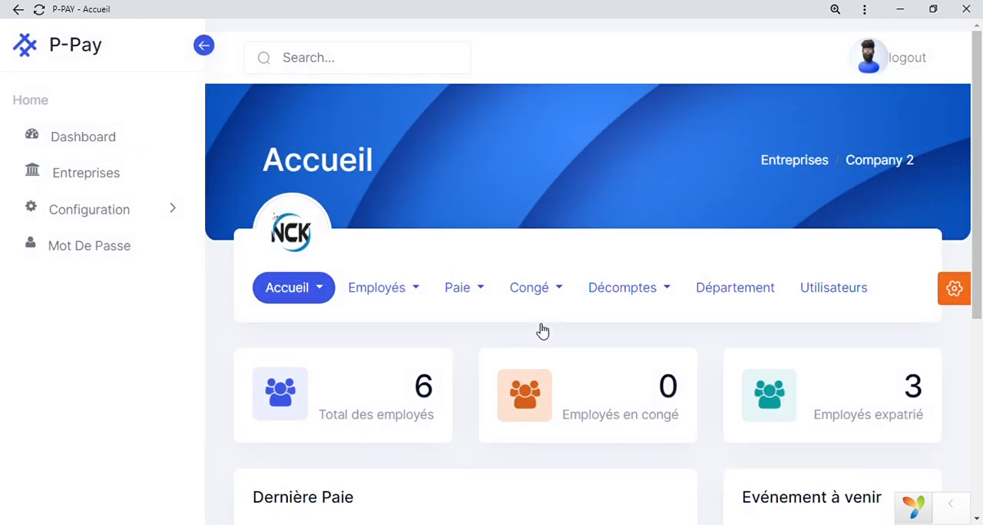
scroll(542, 330, "down", 3)
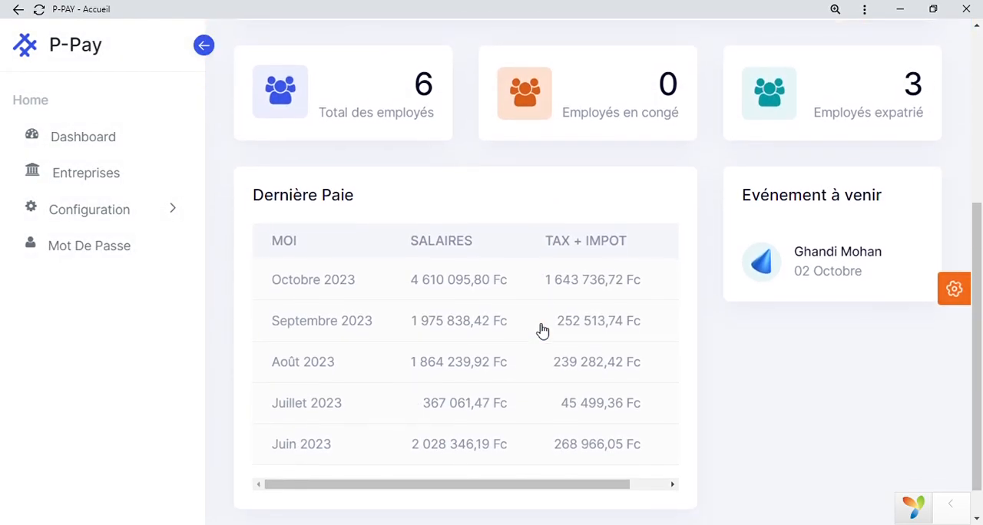
scroll(540, 331, "down", 1)
scroll(537, 331, "up", 3)
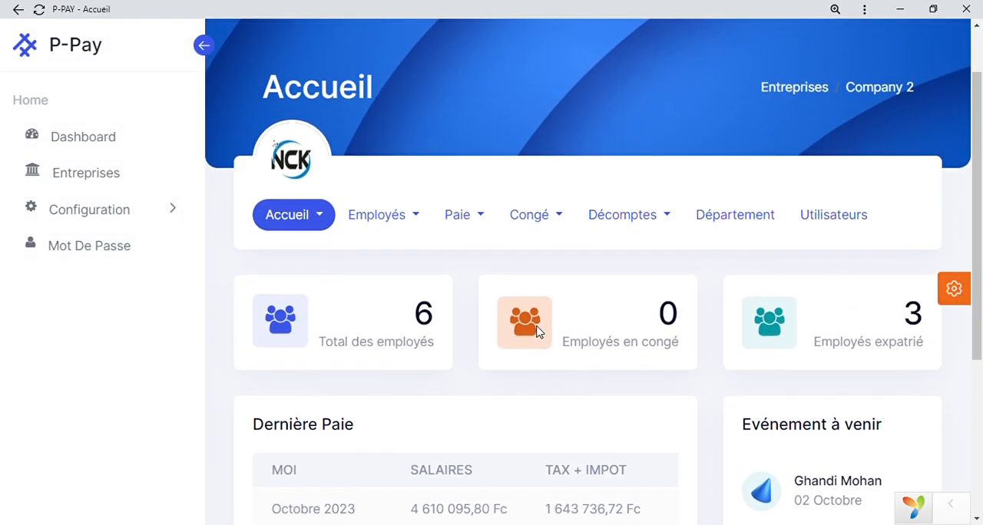
scroll(538, 332, "down", 2)
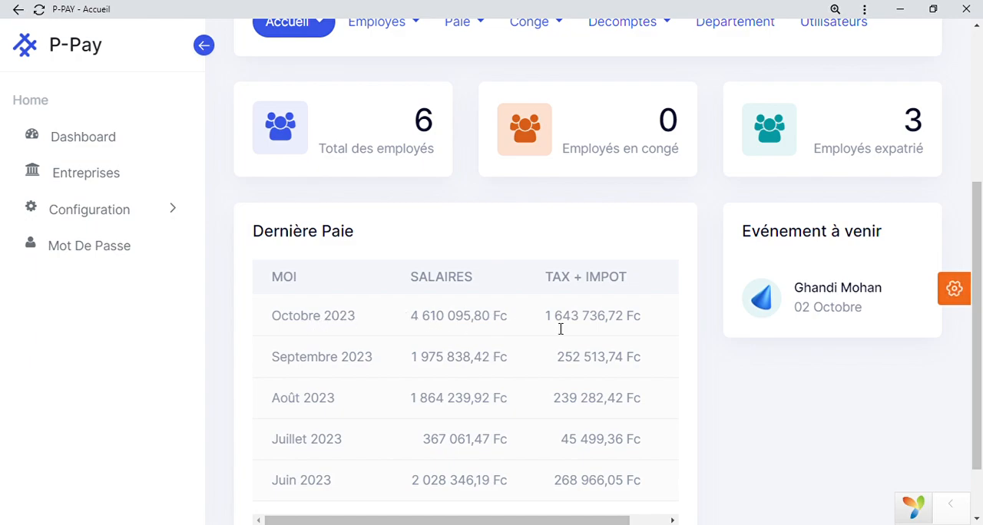
Open Company 2's October 2023 payroll from the latest payrolls and examine its summary page.
scroll(560, 330, "right", 2)
left_click(647, 316)
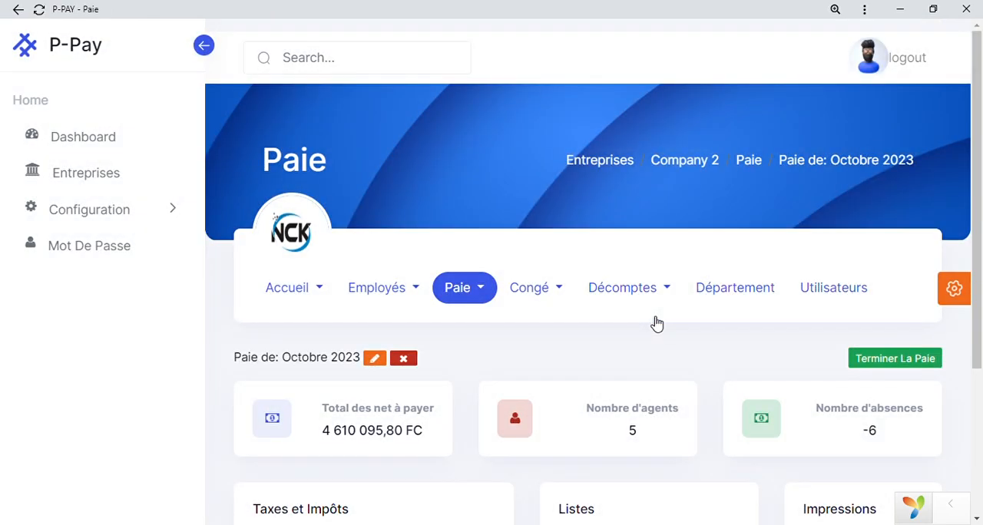
scroll(657, 324, "down", 1)
scroll(657, 324, "down", 1)
scroll(656, 324, "down", 3)
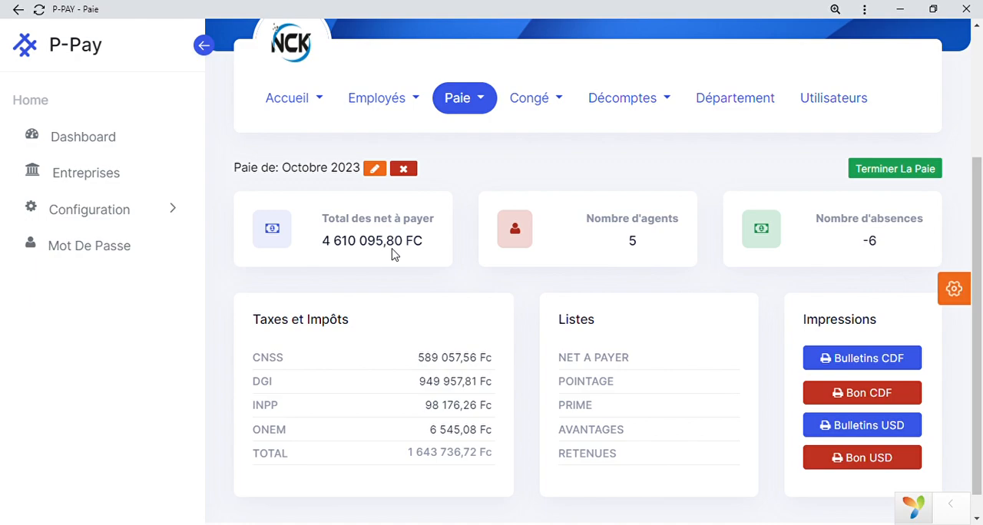
Show the net pay breakdown by employee type and review the agent, absence and tax figures for October 2023.
left_click(278, 234)
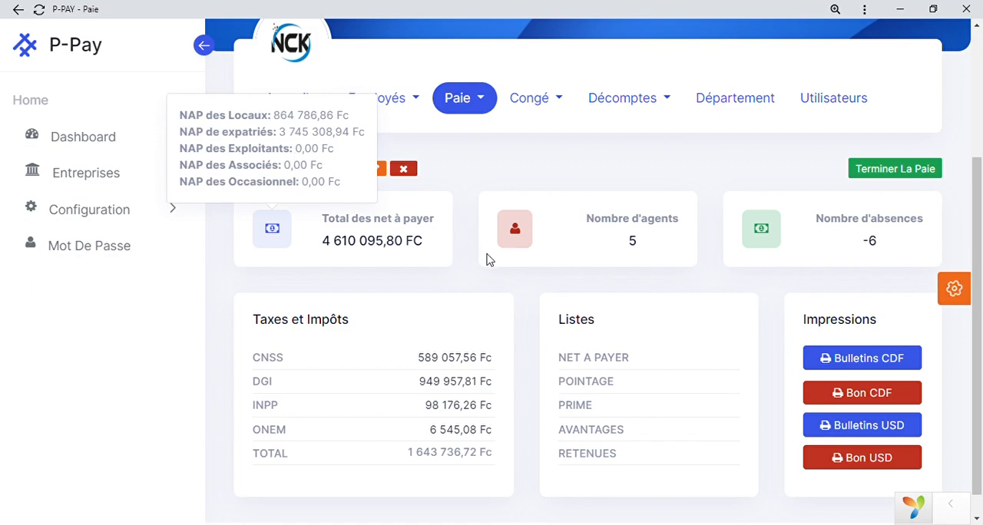
left_click(280, 232)
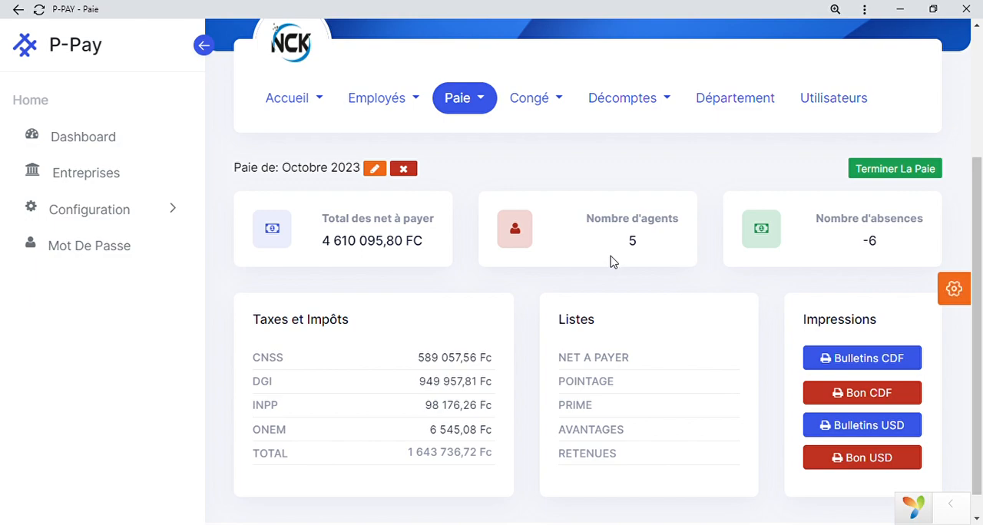
scroll(612, 262, "up", 1)
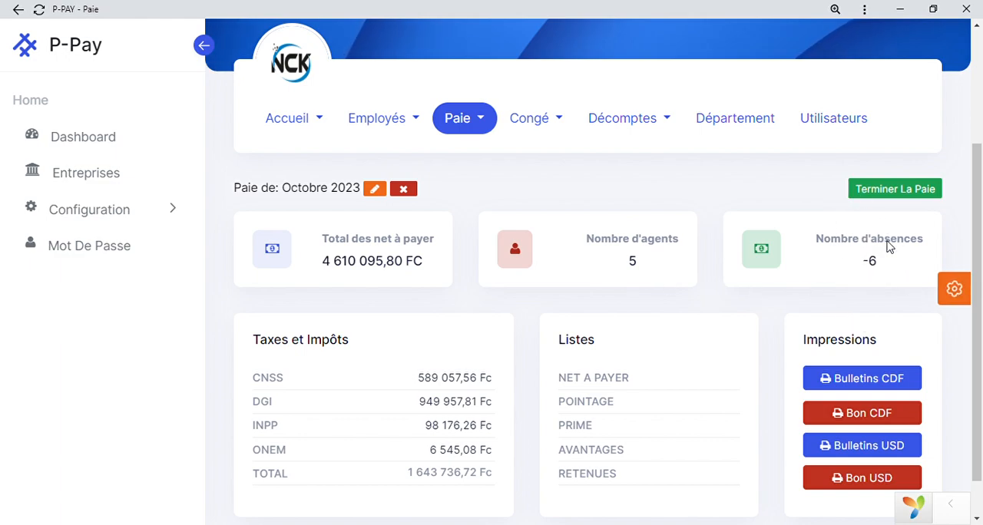
scroll(467, 478, "down", 2)
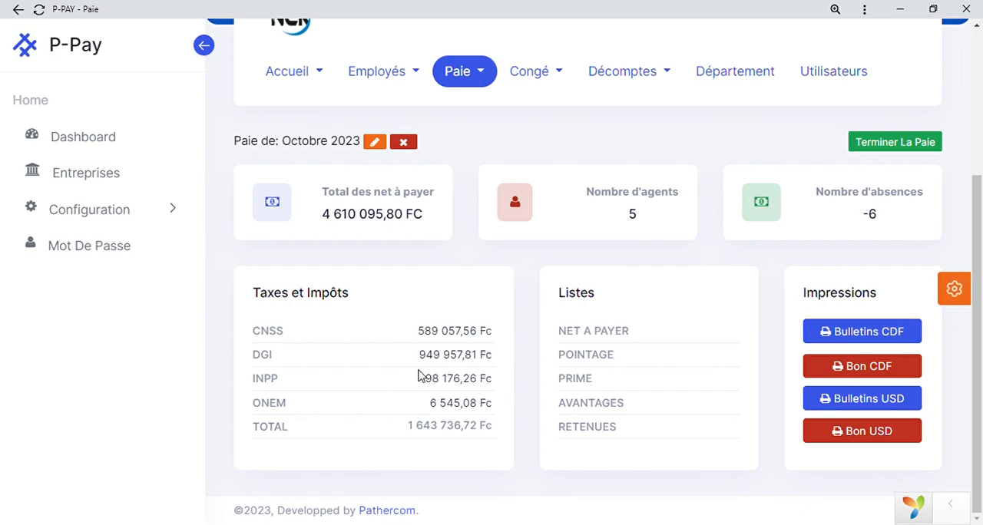
Consult the details behind the CNSS and INPP amounts of the October 2023 payroll.
left_click(455, 331)
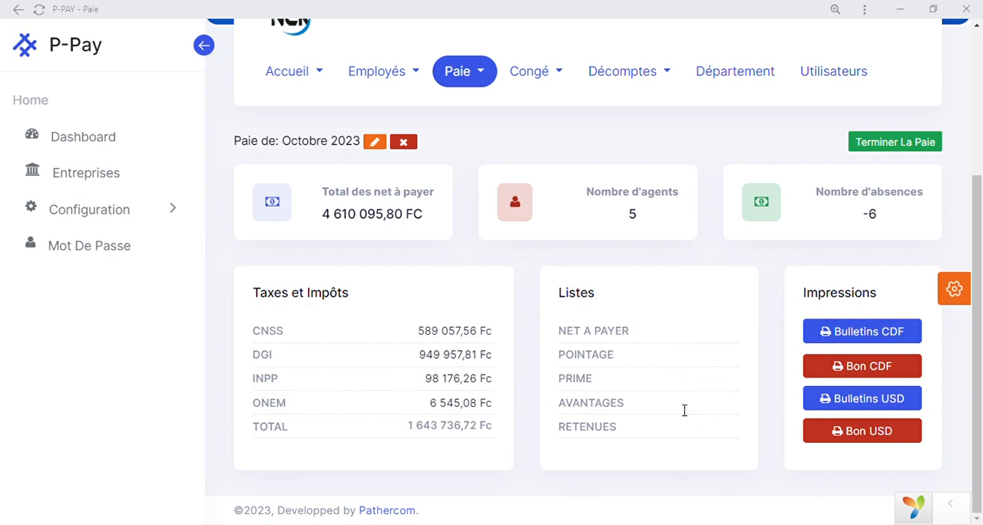
left_click(376, 6)
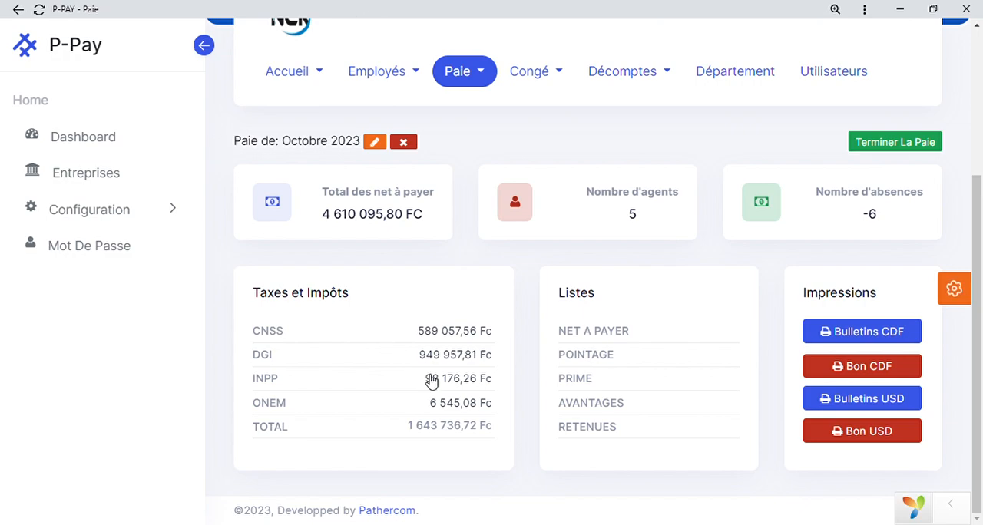
left_click(453, 381)
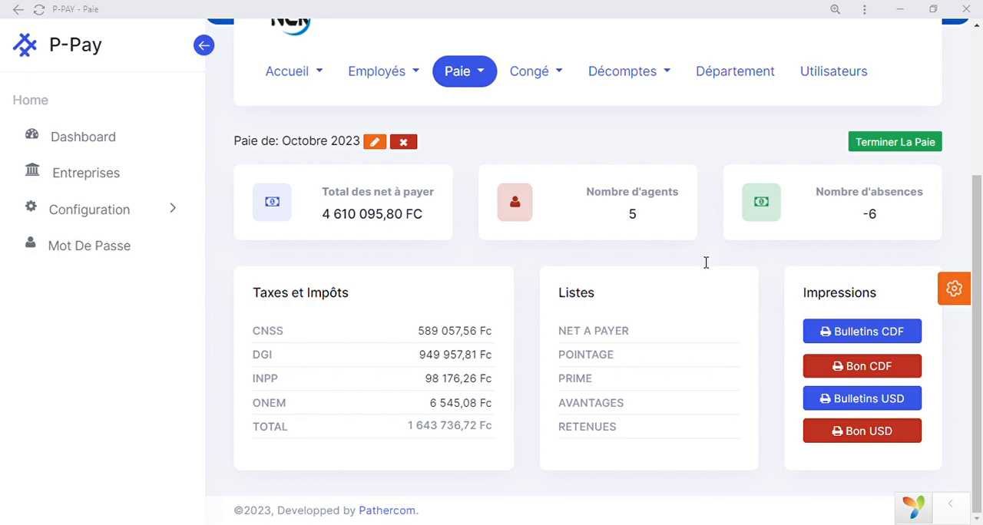
left_click(300, 57)
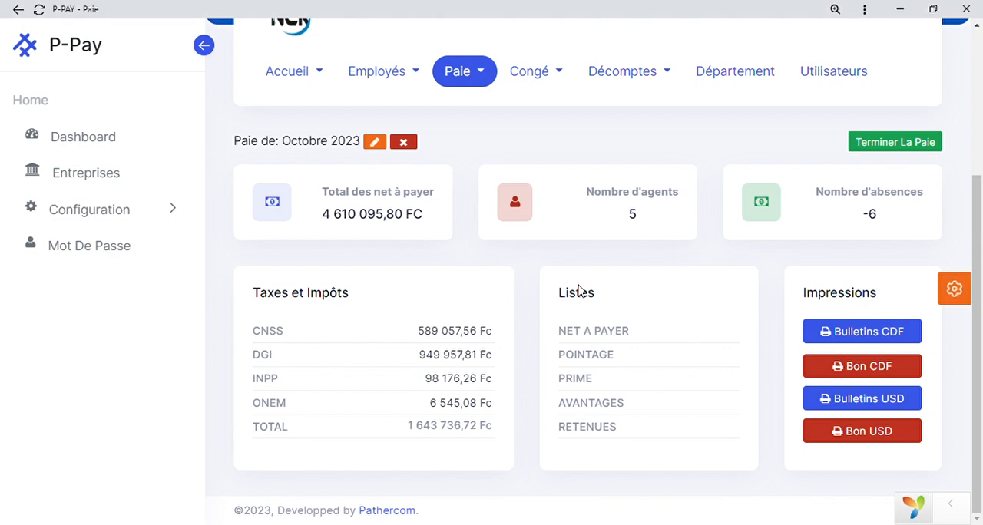
Open the payroll calculation page (Calcul paie) for Company 2.
scroll(580, 290, "up", 2)
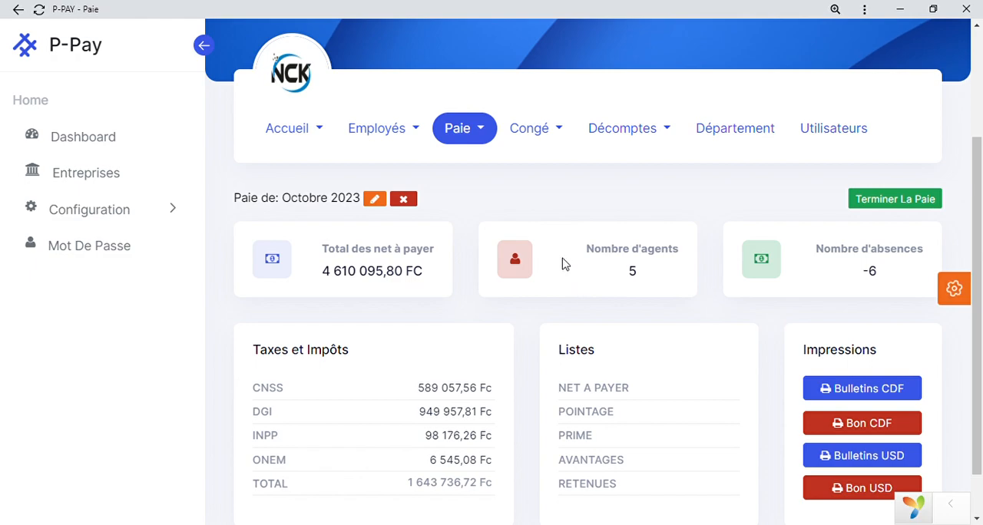
scroll(506, 187, "up", 1)
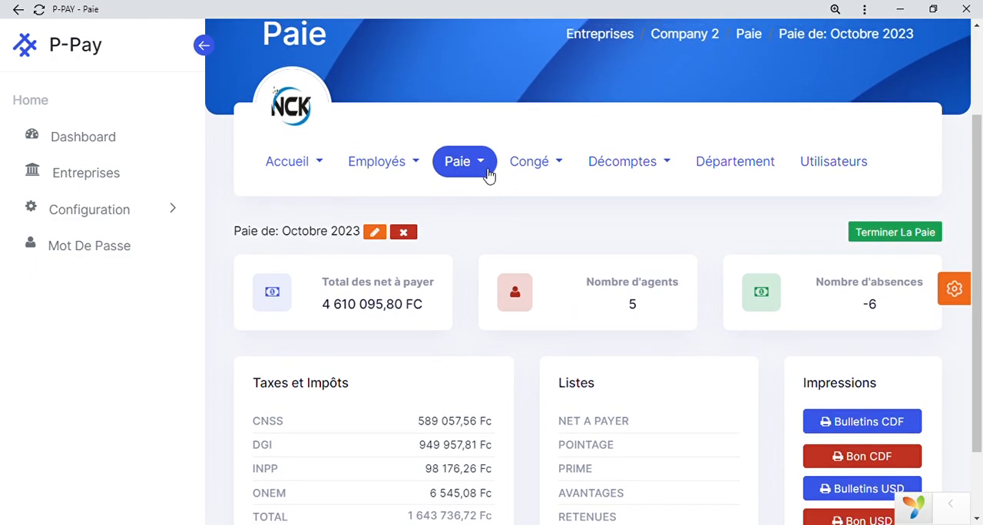
left_click(486, 171)
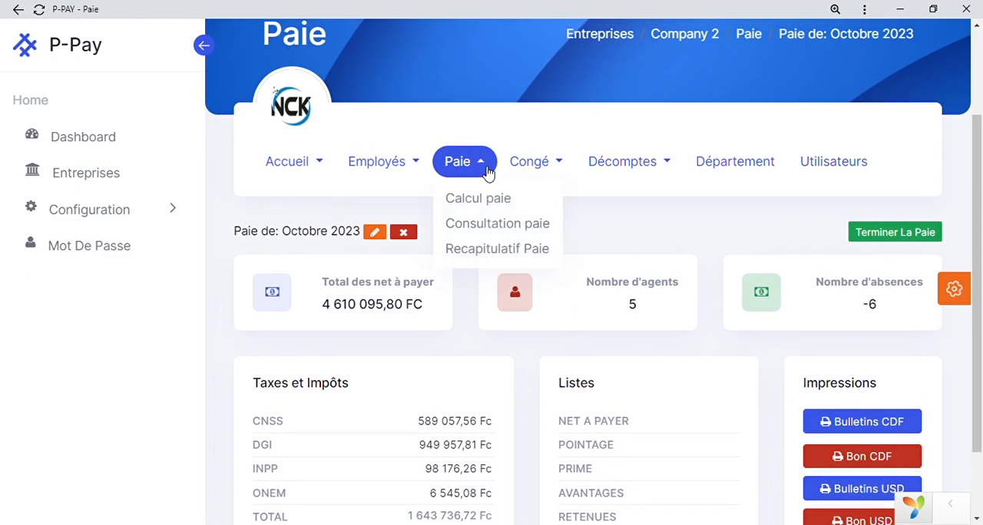
left_click(487, 205)
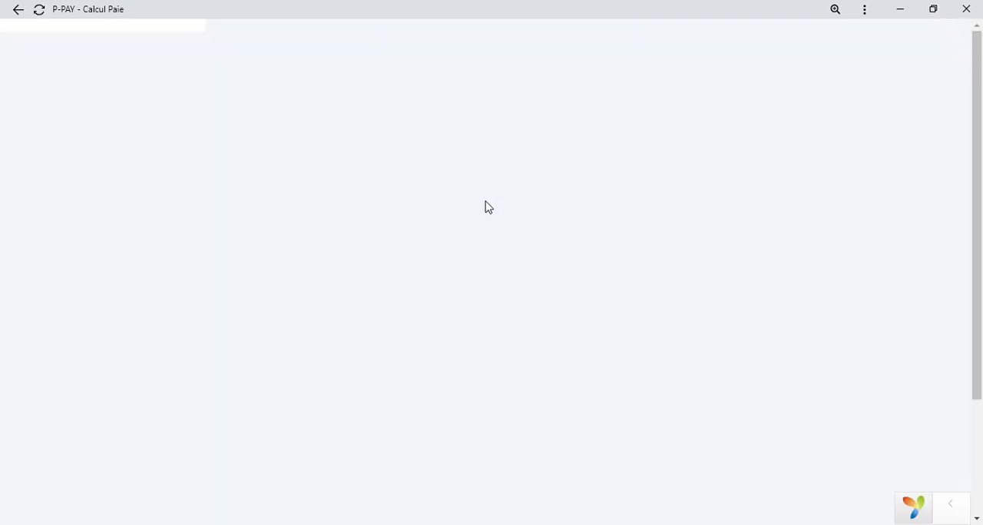
Set the payroll period to run from 01/11/2023 to 30/11/2023.
scroll(486, 206, "down", 2)
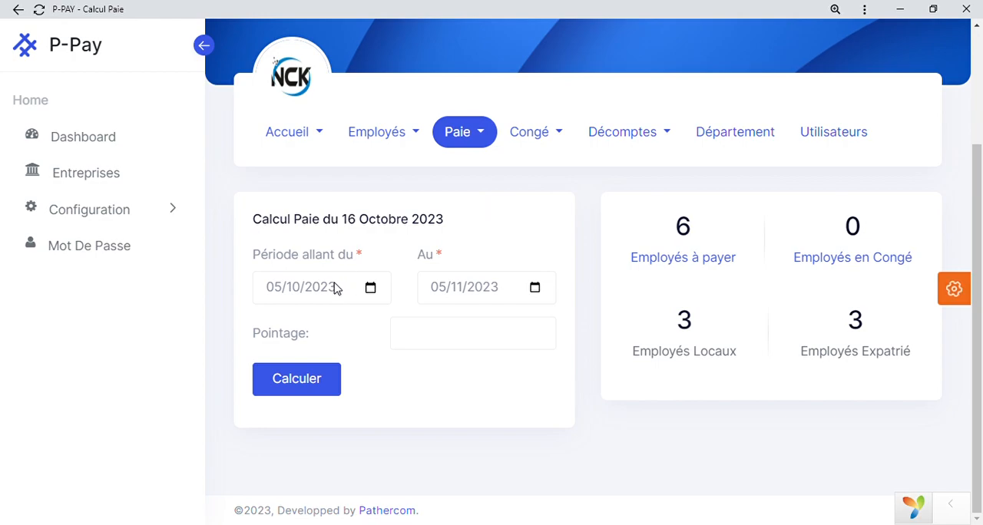
left_click(371, 290)
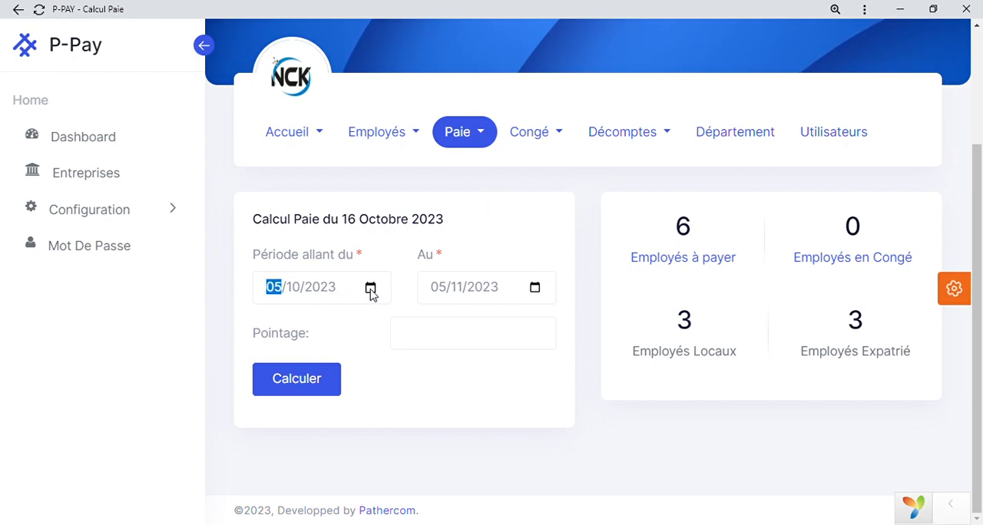
left_click(342, 210)
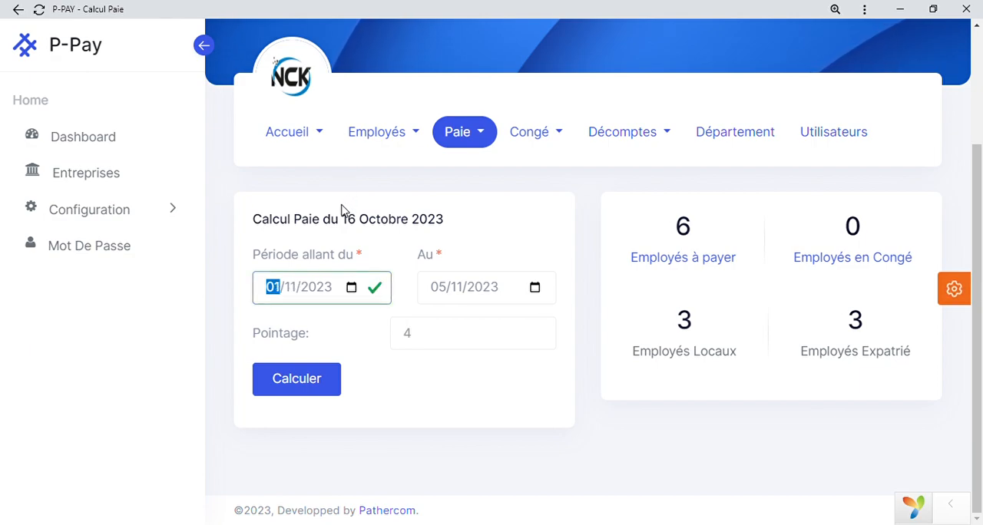
left_click(535, 288)
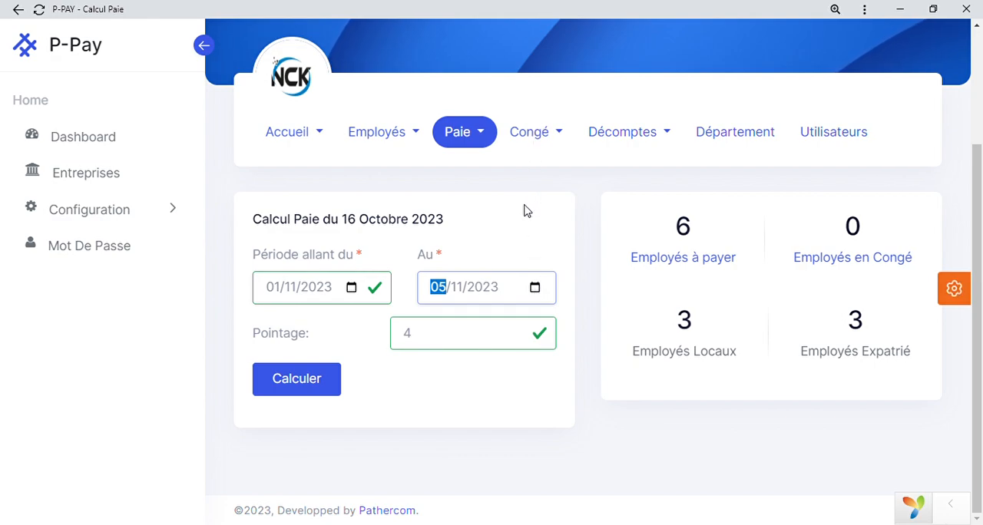
type("30")
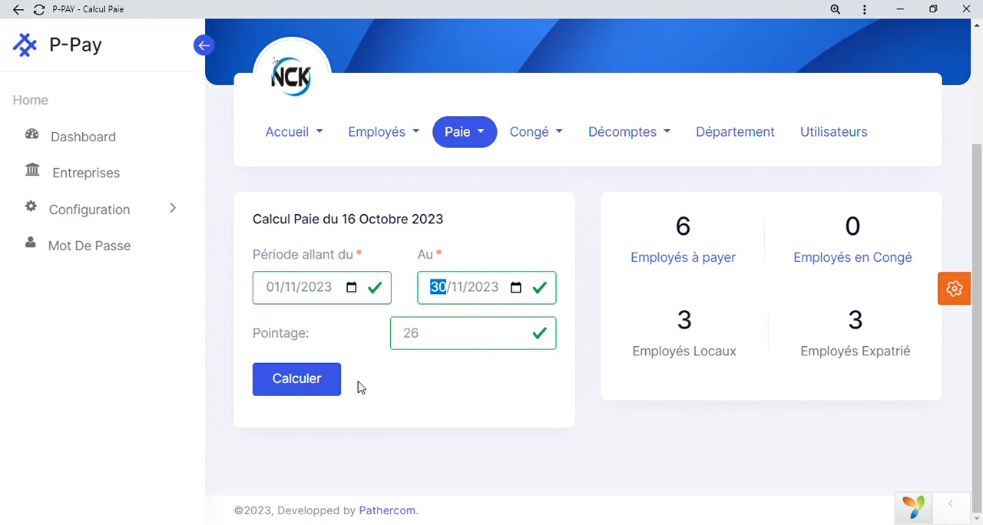
Calculate the November 2023 payroll and review the employees' attendance list in its first stage.
left_click(312, 385)
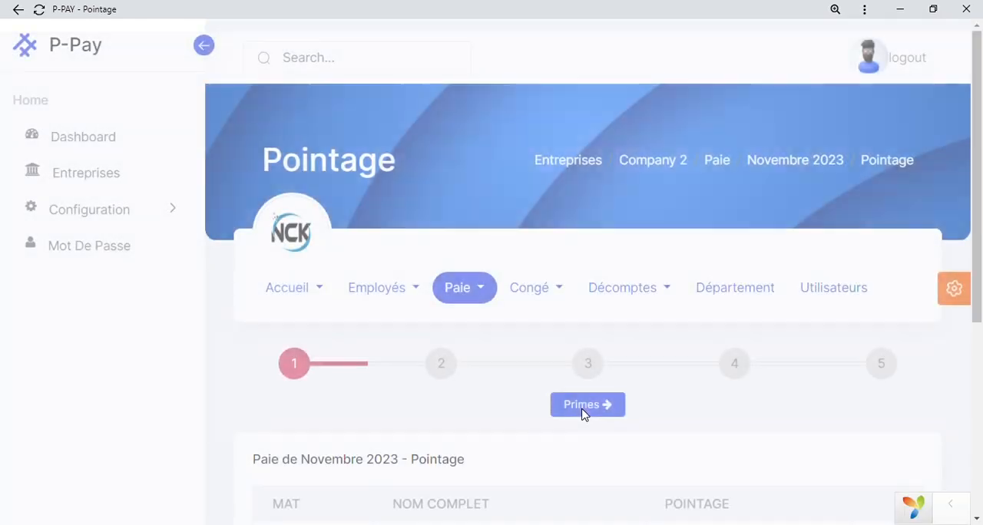
scroll(584, 413, "down", 2)
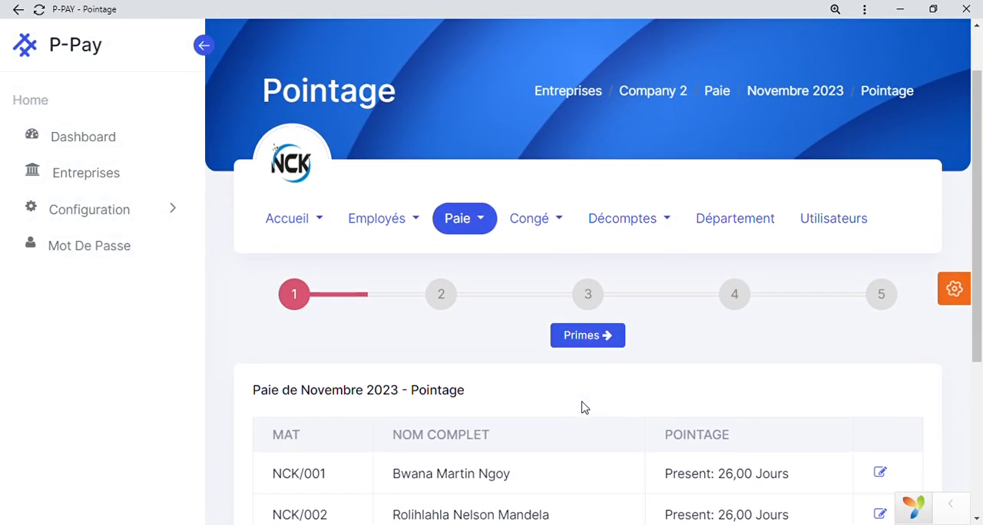
scroll(582, 408, "down", 2)
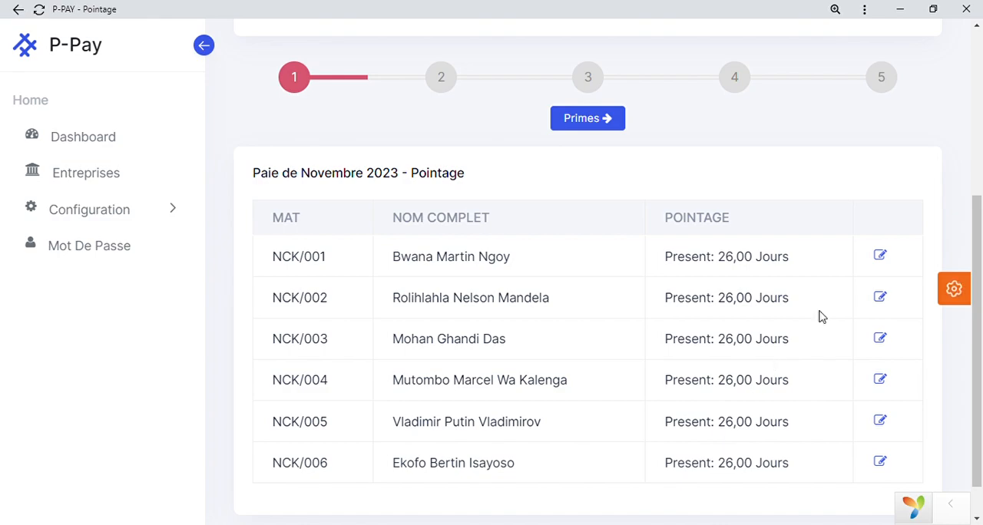
Set the second employee's November 2023 attendance to 25 days Present and save it.
left_click(881, 300)
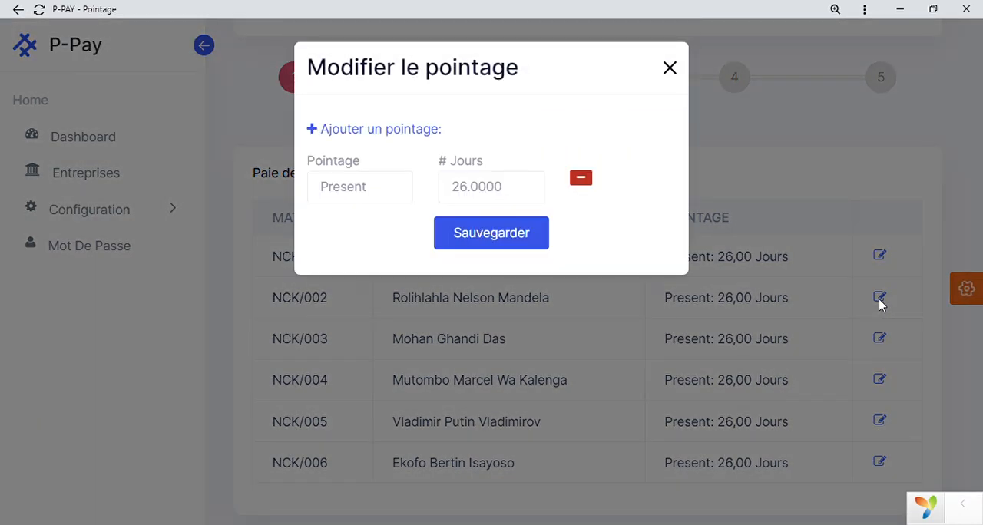
left_click(473, 194)
key("BackSpace")
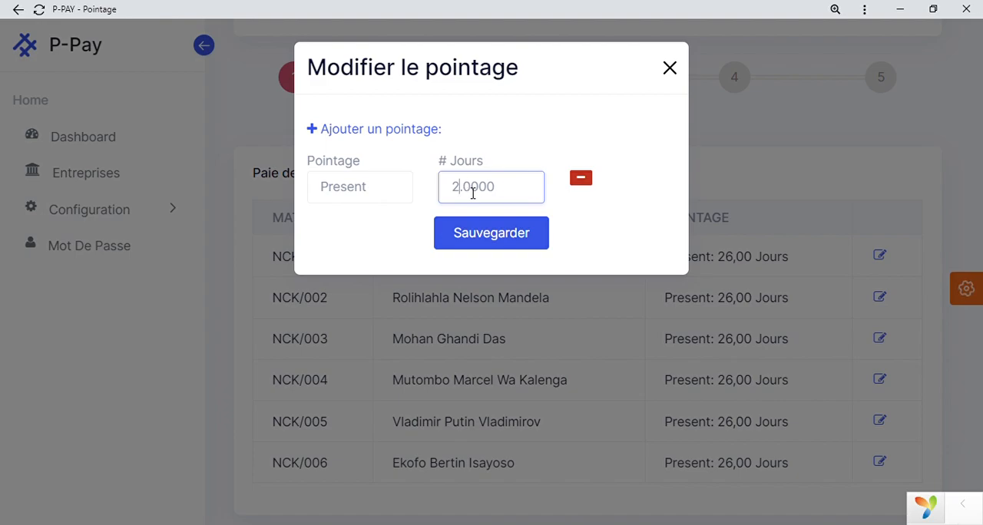
type("5")
left_click(482, 239)
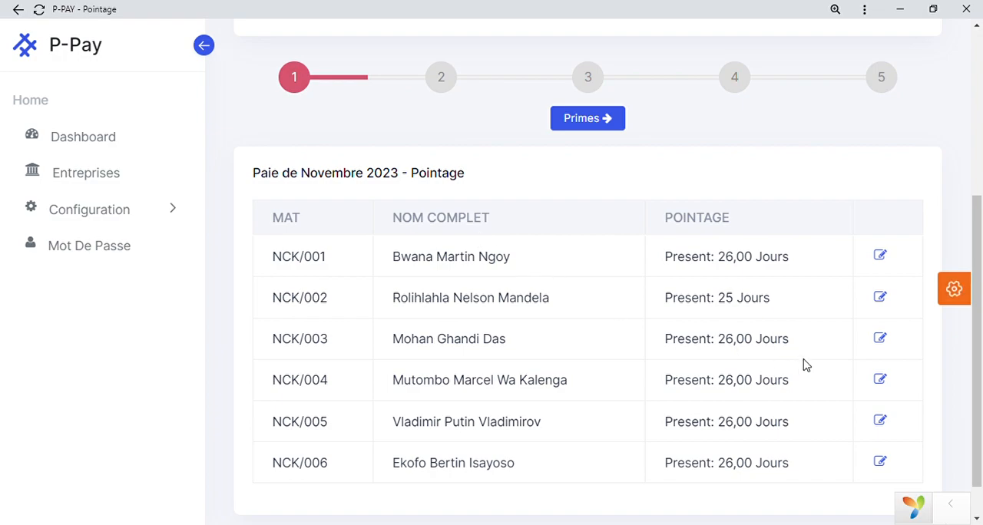
Set the third employee's attendance to 20 days Present plus an added entry of 6 days Malade, and save it.
left_click(880, 339)
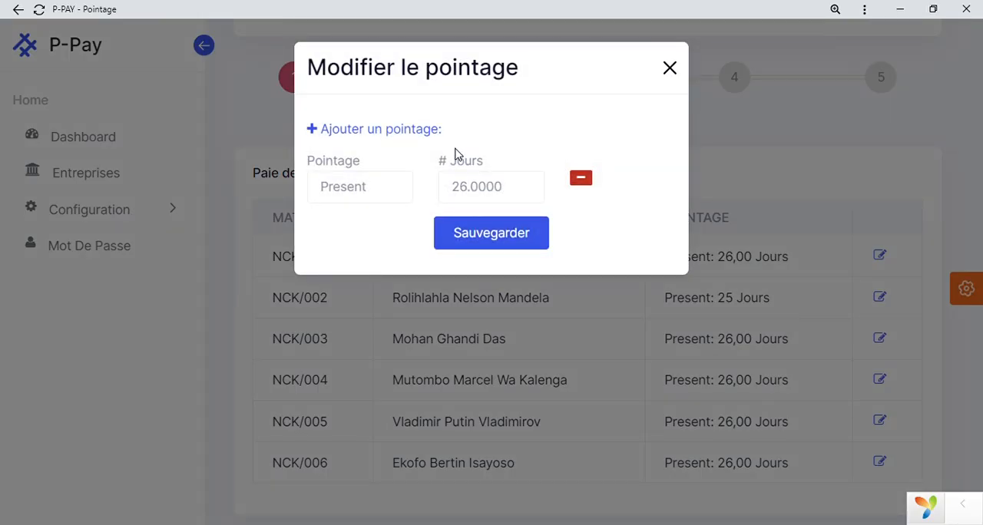
left_click(473, 195)
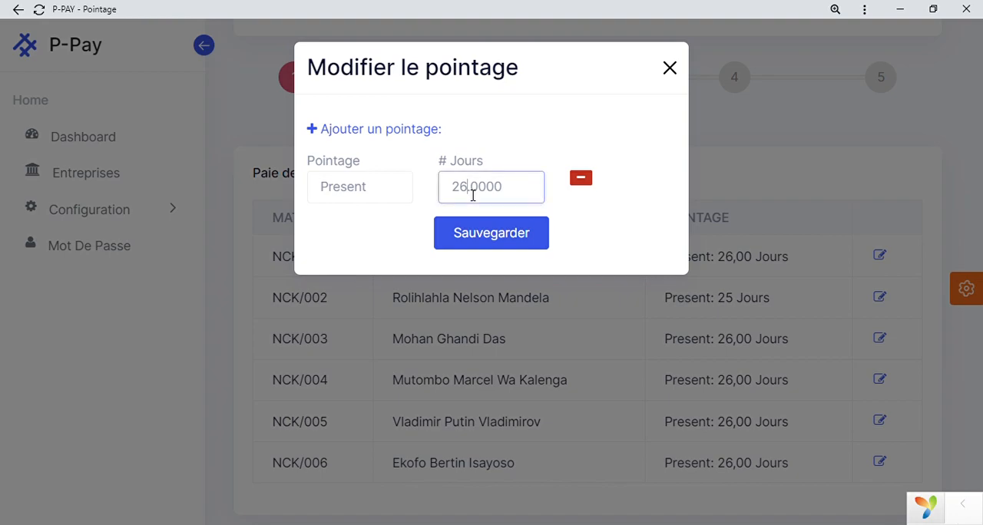
key("BackSpace")
type("0")
left_click(398, 134)
left_click(477, 250)
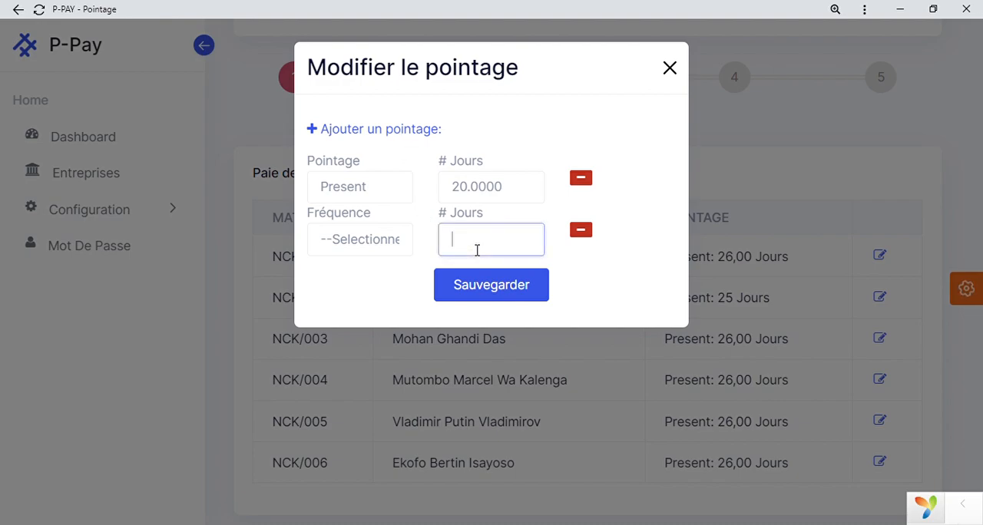
type("6")
left_click(358, 240)
left_click(400, 302)
left_click(512, 297)
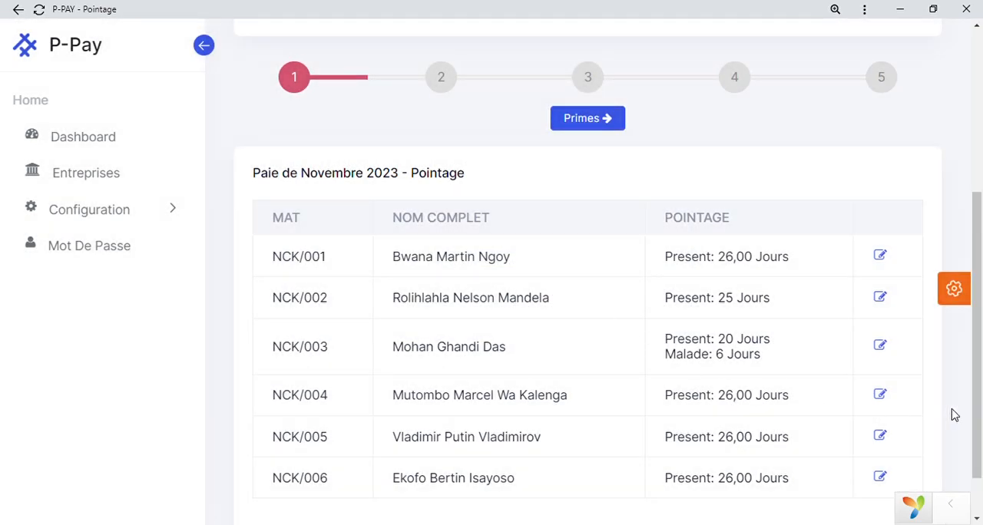
Edit the fourth employee's attendance, keeping the Present type and setting it to 24 days.
left_click(881, 395)
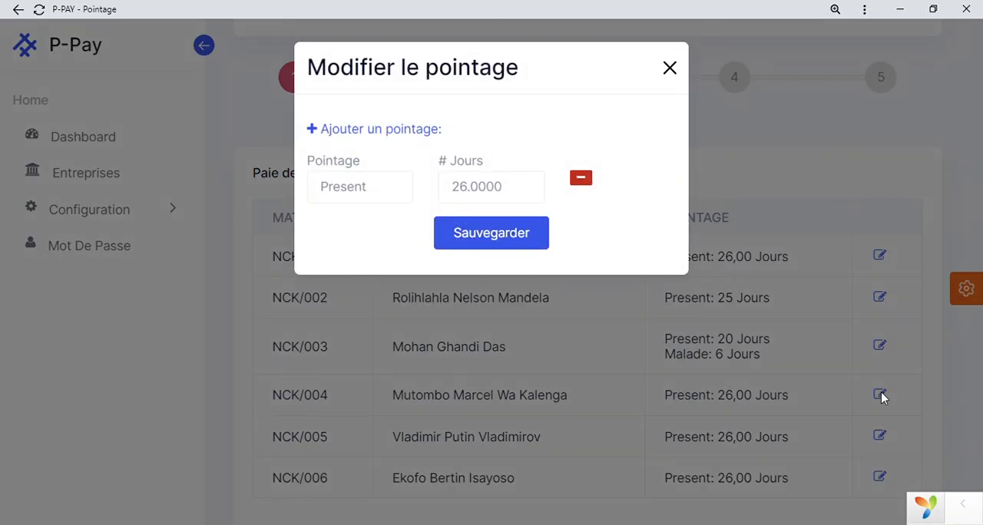
left_click(390, 188)
left_click(377, 265)
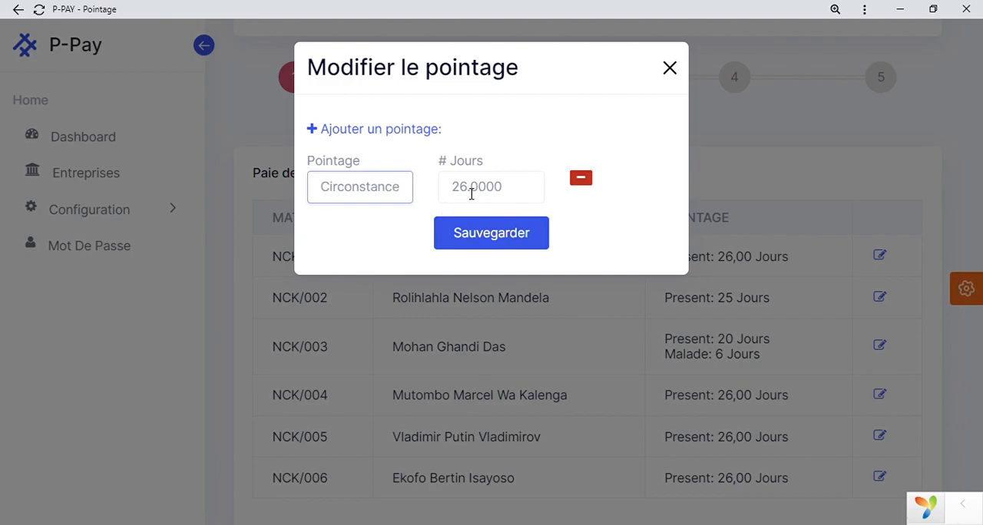
left_click(374, 232)
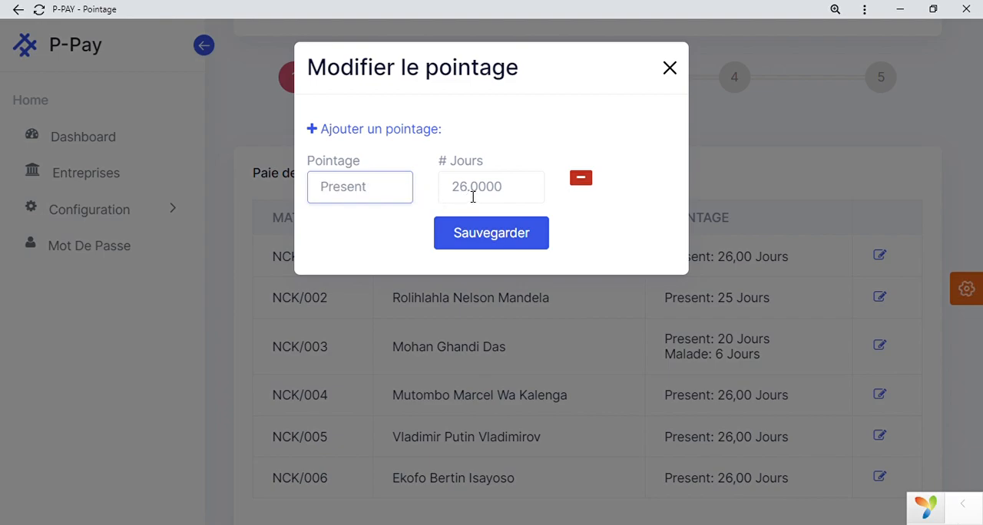
left_click(473, 196)
key("BackSpace")
type("4")
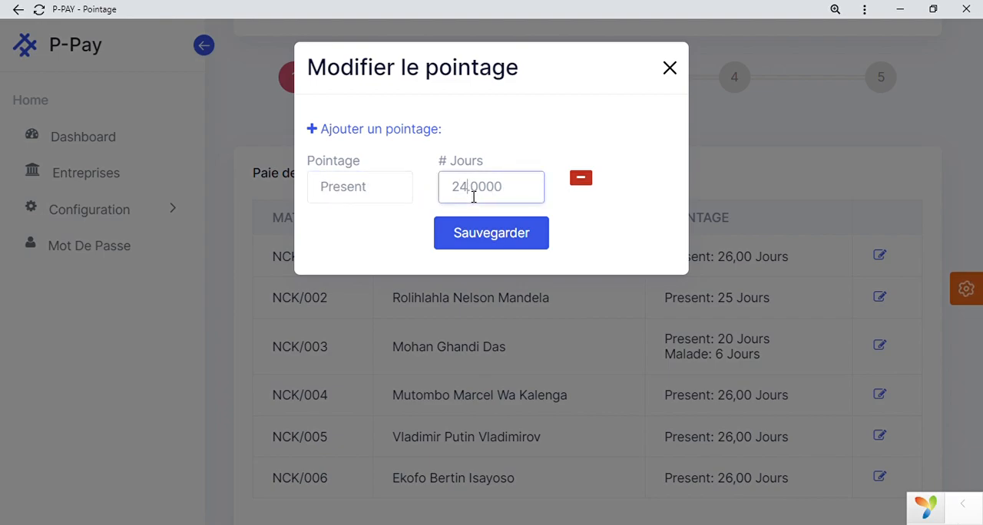
Add an attendance entry of 2 days Circonstance for the fourth employee and save the changes.
left_click(408, 132)
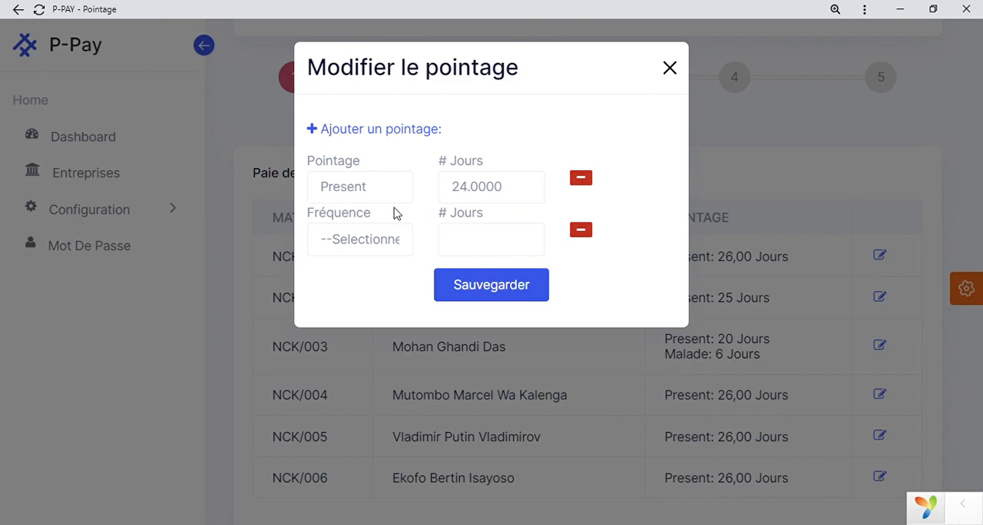
left_click(393, 241)
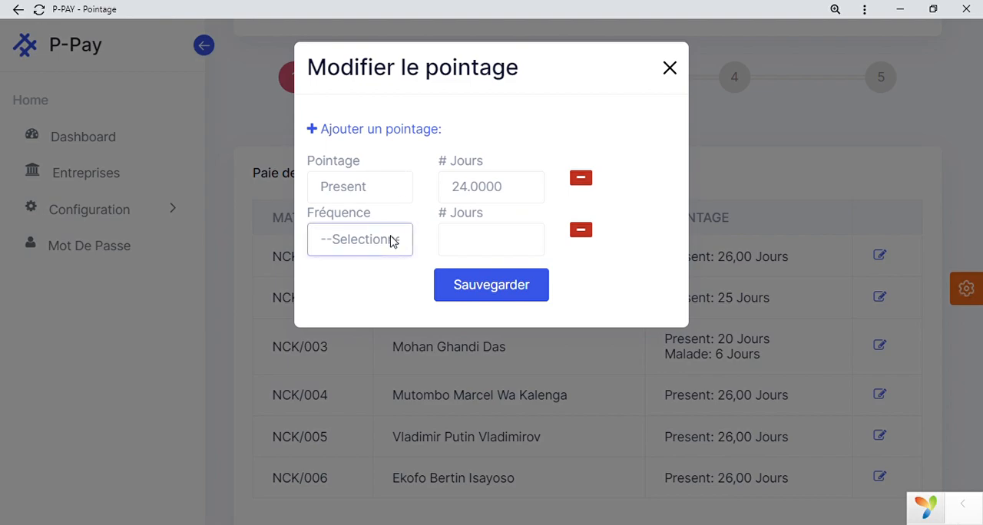
left_click(375, 320)
left_click(476, 246)
type("2")
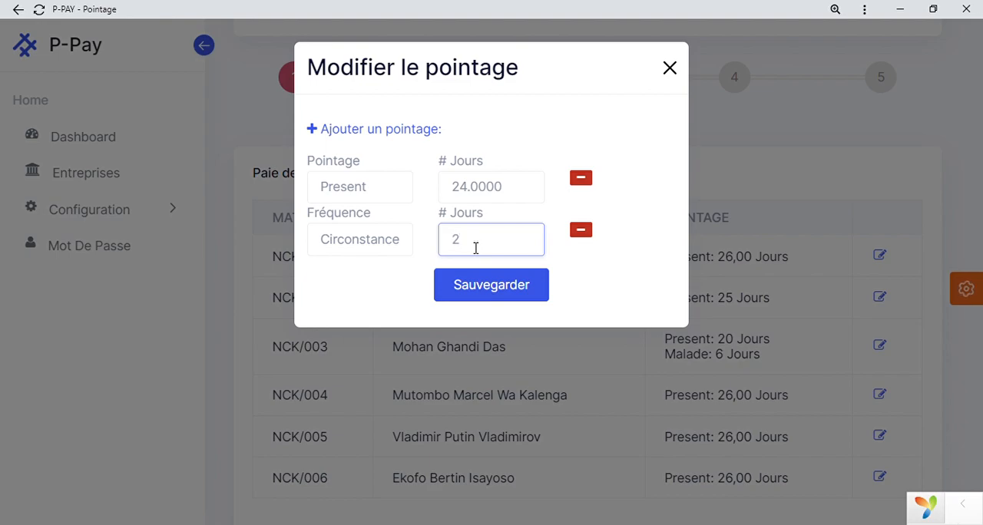
left_click(494, 288)
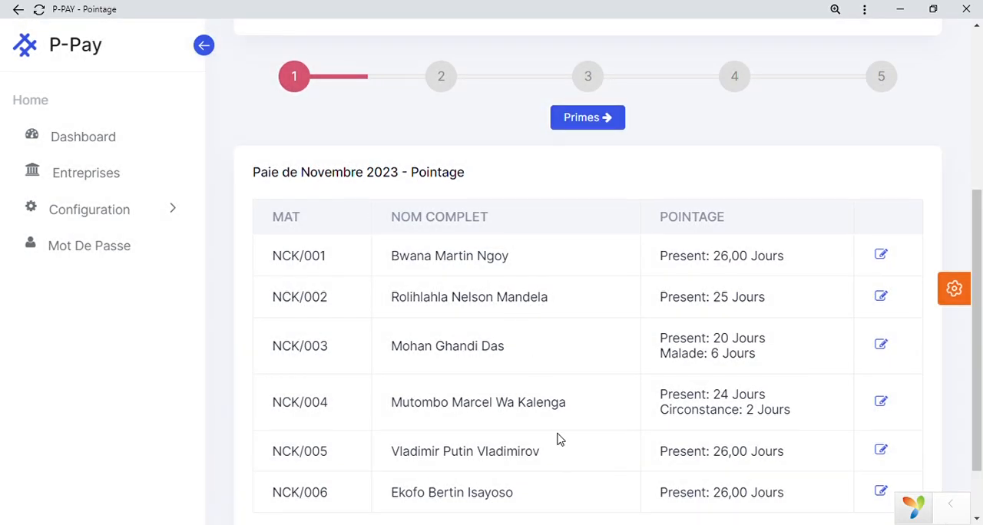
Advance the November 2023 payroll to the bonuses stage (Primes) and review the employees' bonuses.
scroll(559, 440, "down", 2)
scroll(559, 439, "up", 3)
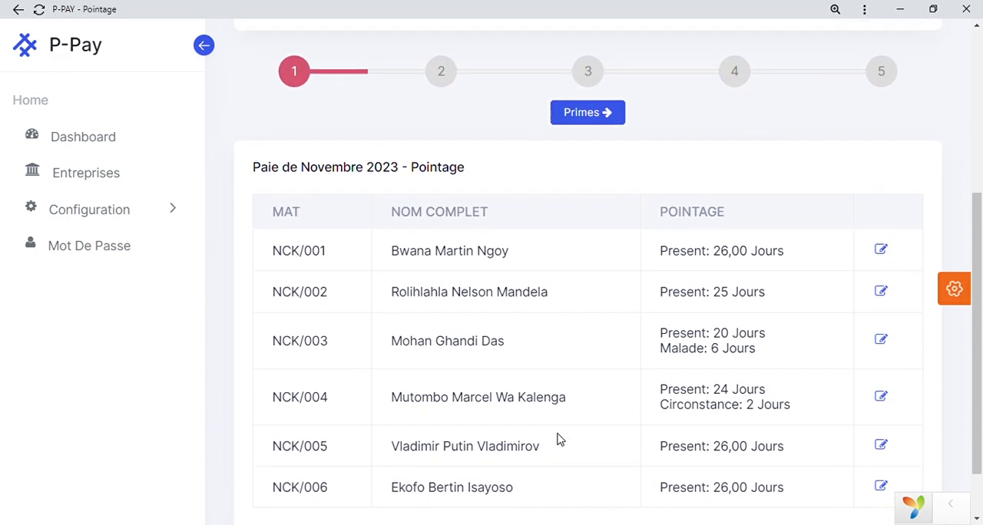
left_click(584, 144)
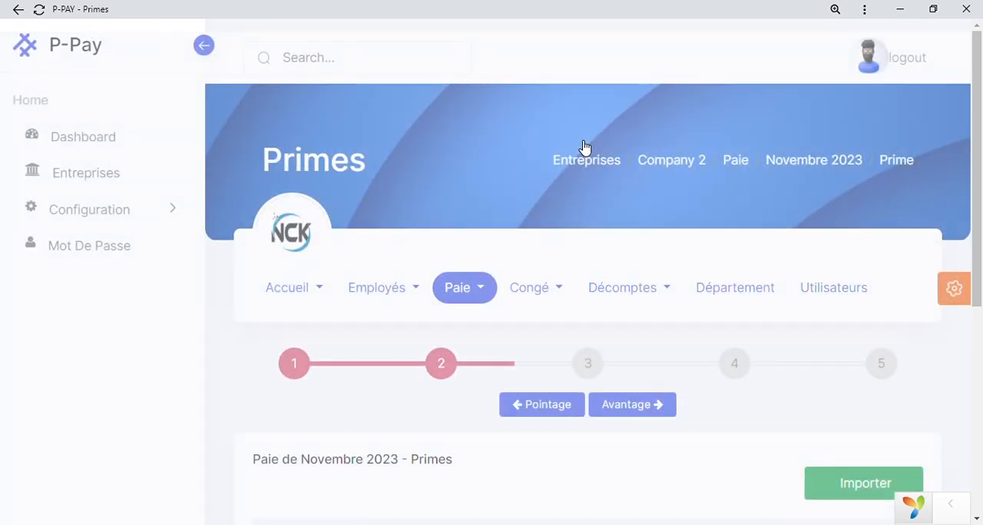
scroll(582, 146, "down", 3)
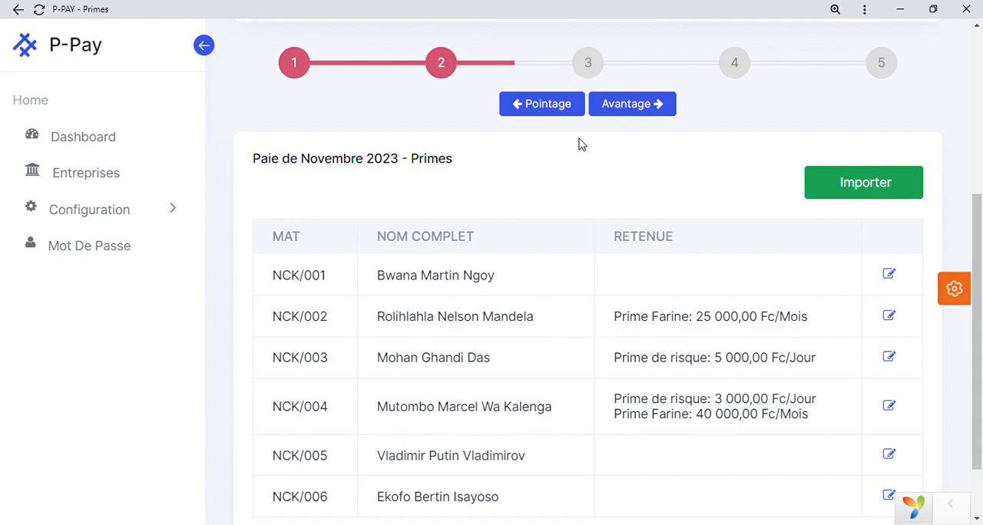
scroll(643, 371, "down", 1)
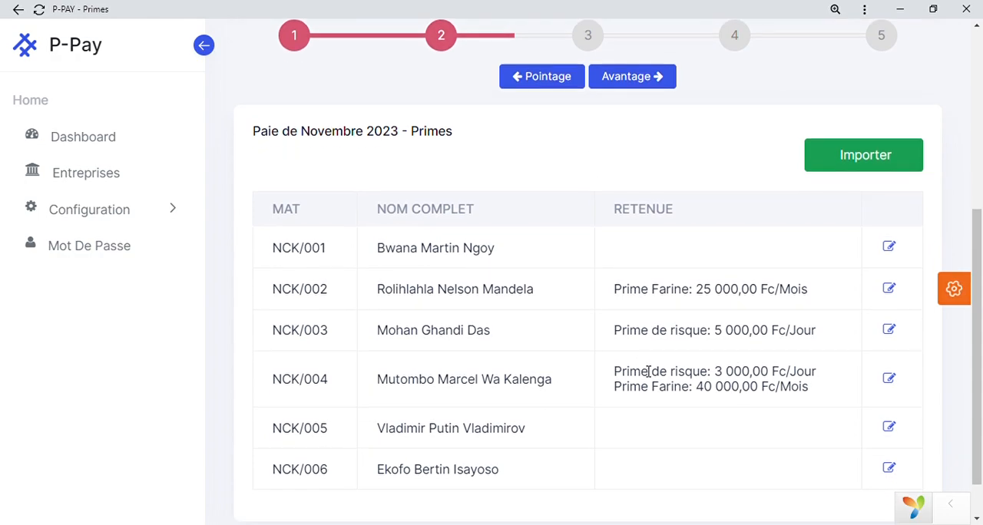
scroll(644, 371, "up", 1)
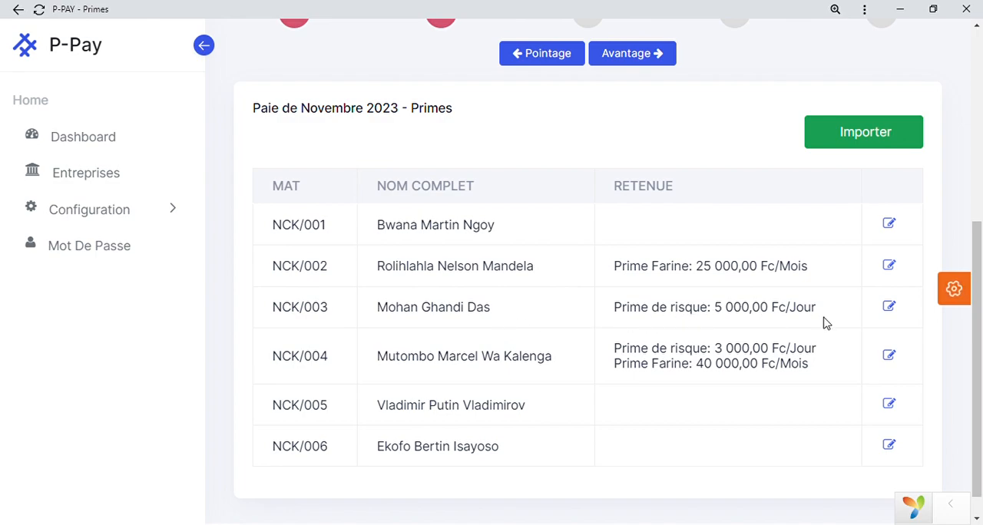
Add a monthly (Mensuelle) bonus named Prime Farine of 24000 for the first employee and save it.
left_click(890, 224)
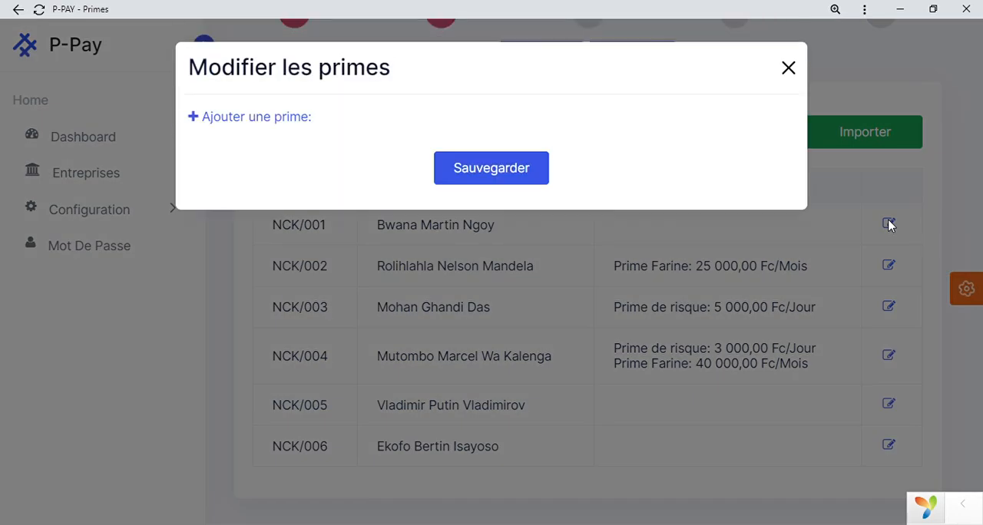
left_click(264, 117)
left_click(274, 187)
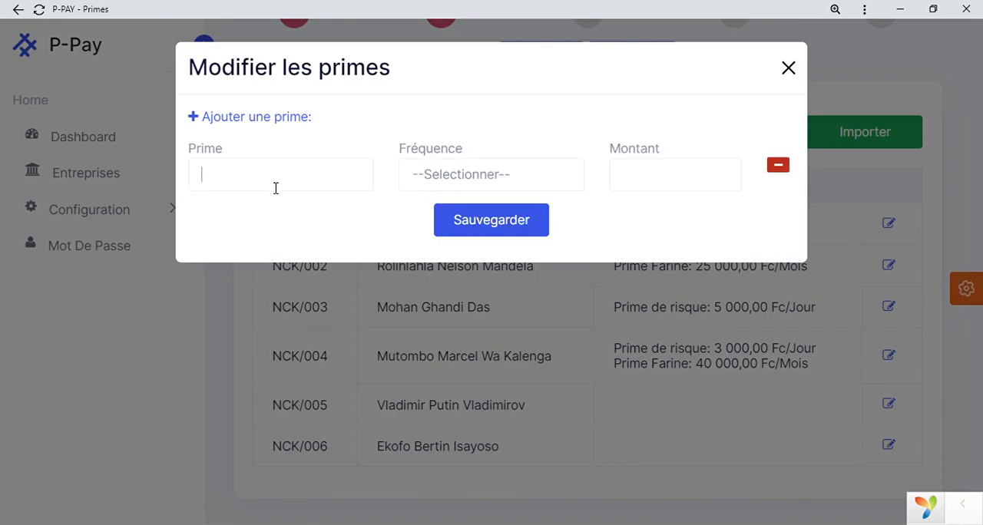
type("Prim")
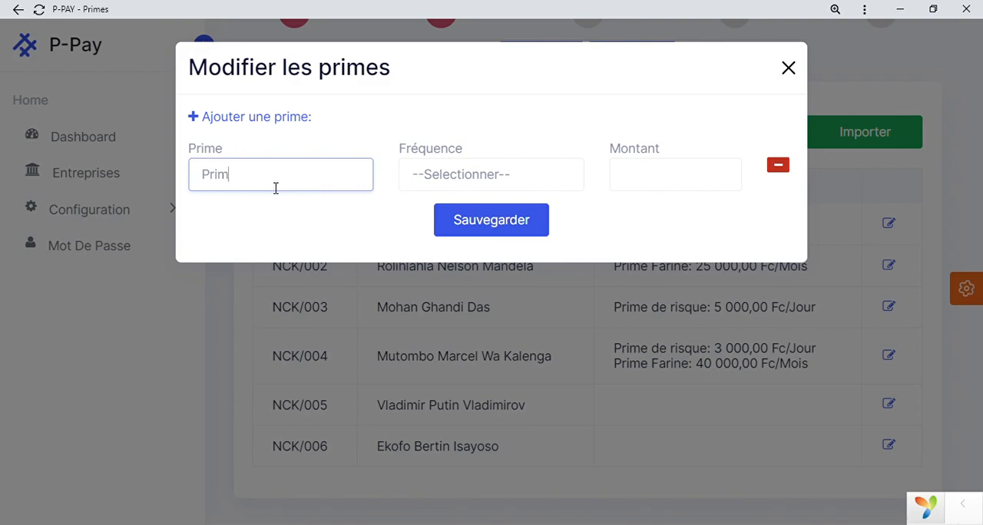
type("e Farine")
key("Tab")
key("Down")
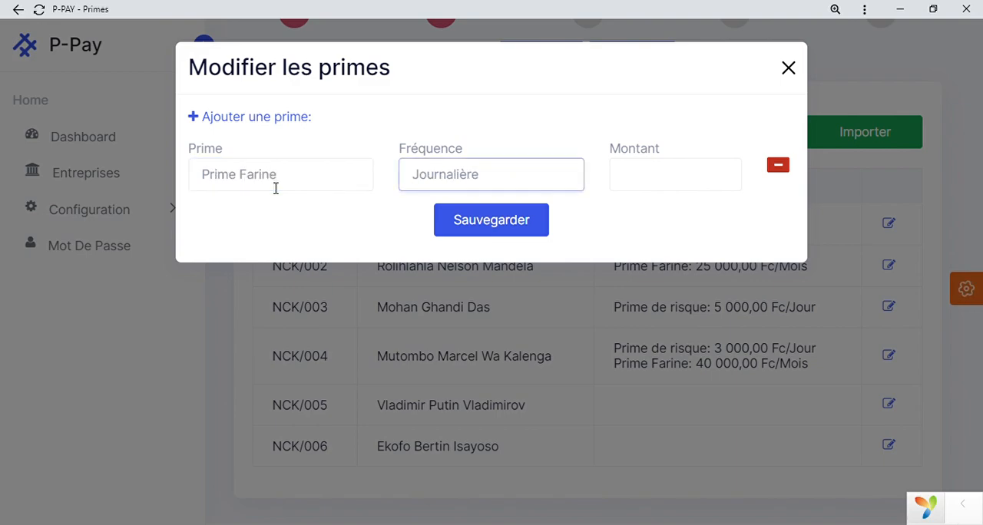
key("Down")
key("Tab")
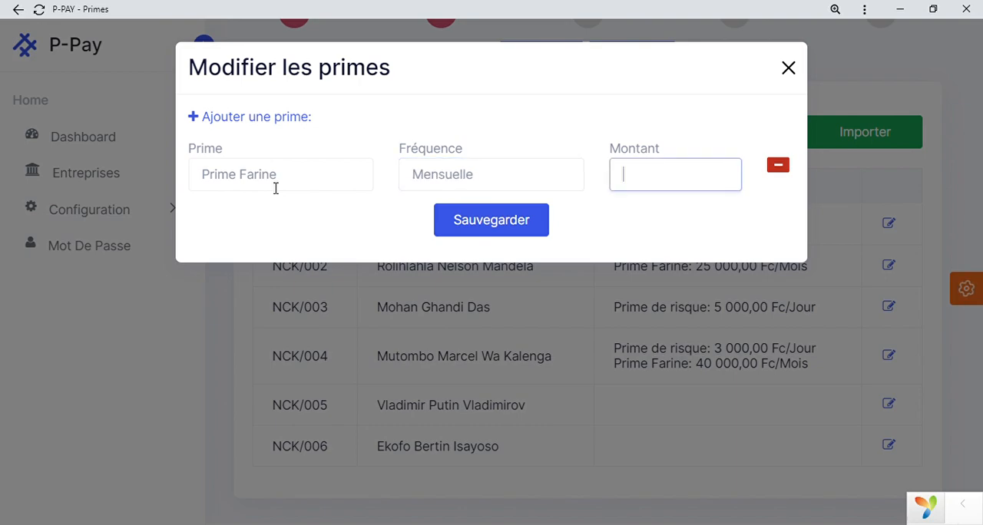
type("24000")
key("Return")
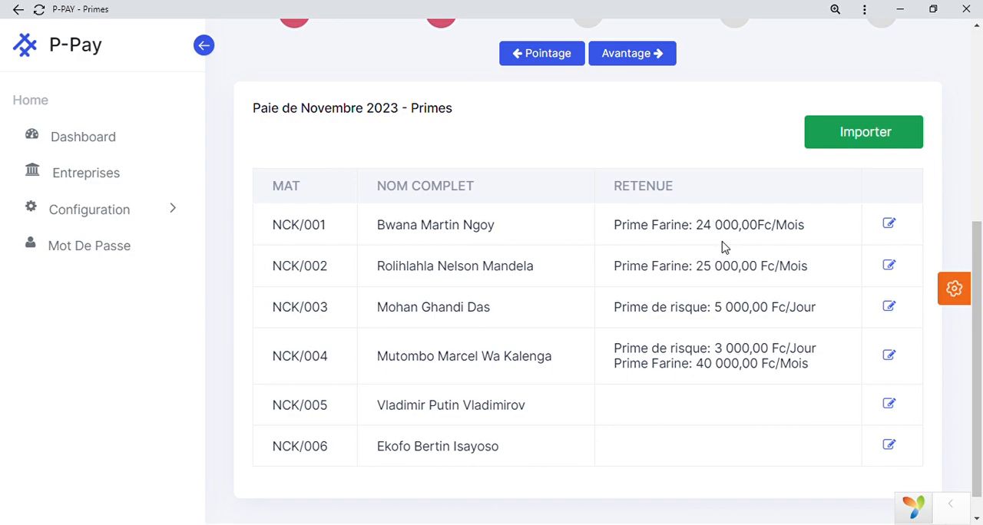
Advance the payroll to the benefits stage (Avantages) and review the employee list.
scroll(722, 247, "up", 1)
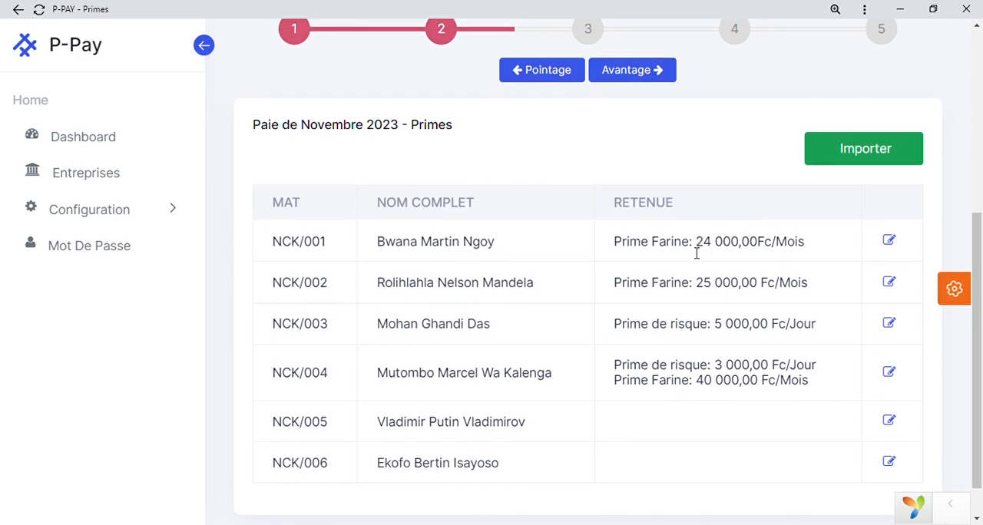
scroll(696, 254, "up", 3)
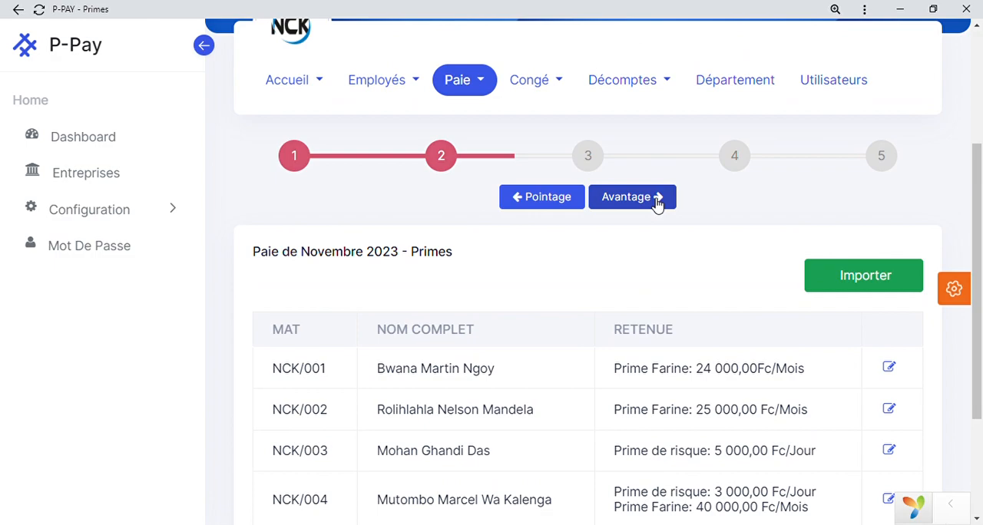
left_click(657, 201)
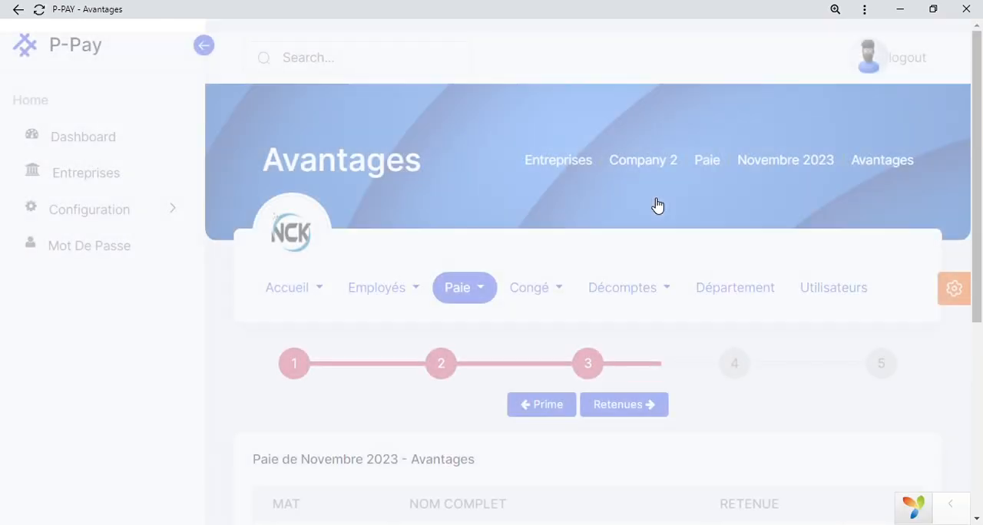
scroll(656, 205, "down", 4)
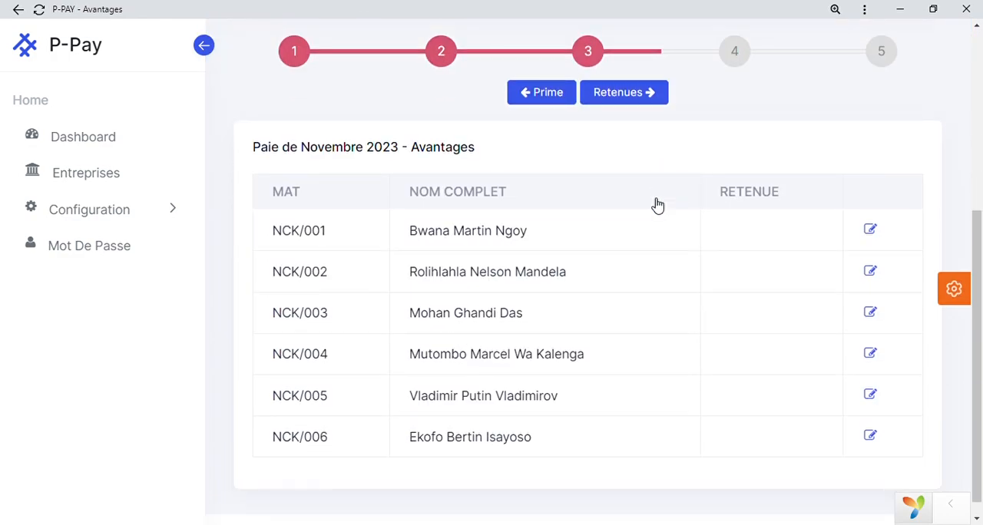
scroll(657, 205, "up", 2)
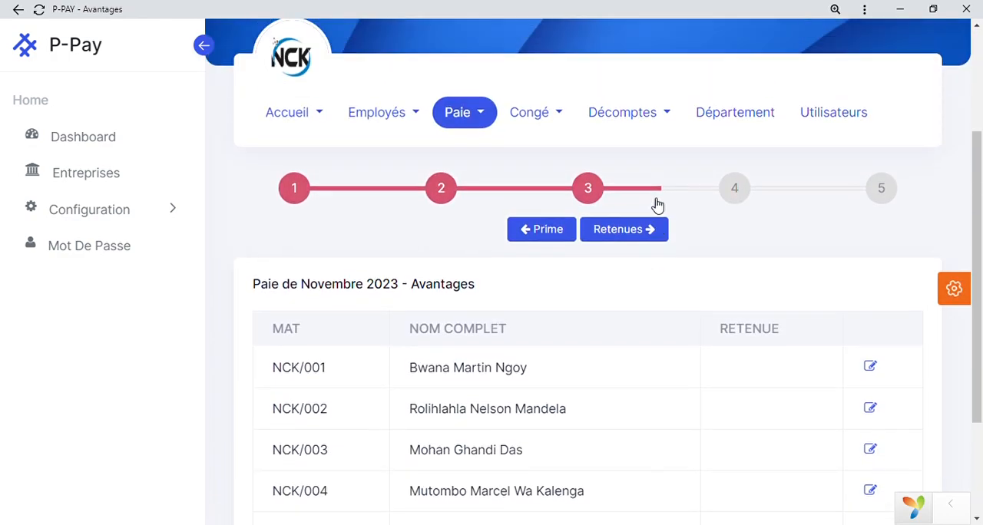
Advance the November 2023 payroll to the deductions stage (Retenues) and add a deduction line for the first employee.
left_click(641, 265)
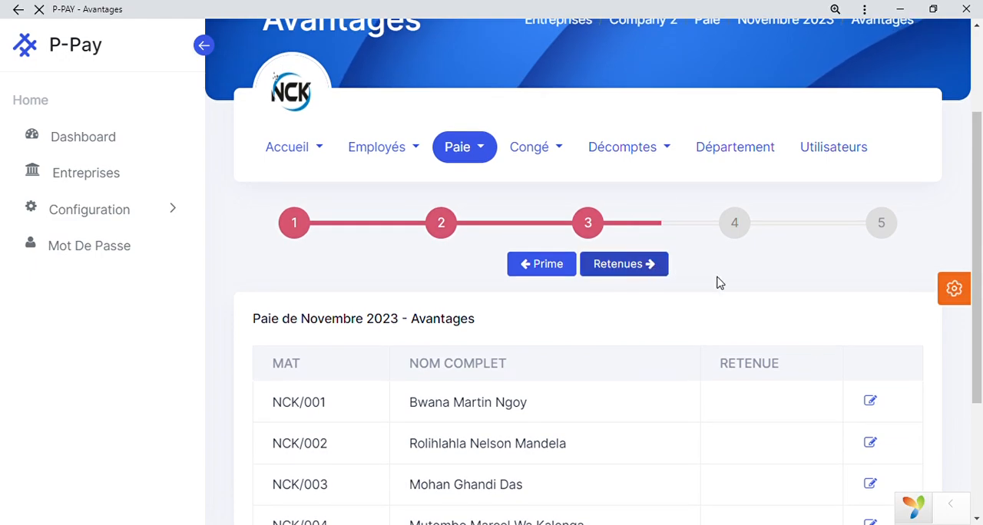
scroll(772, 313, "down", 5)
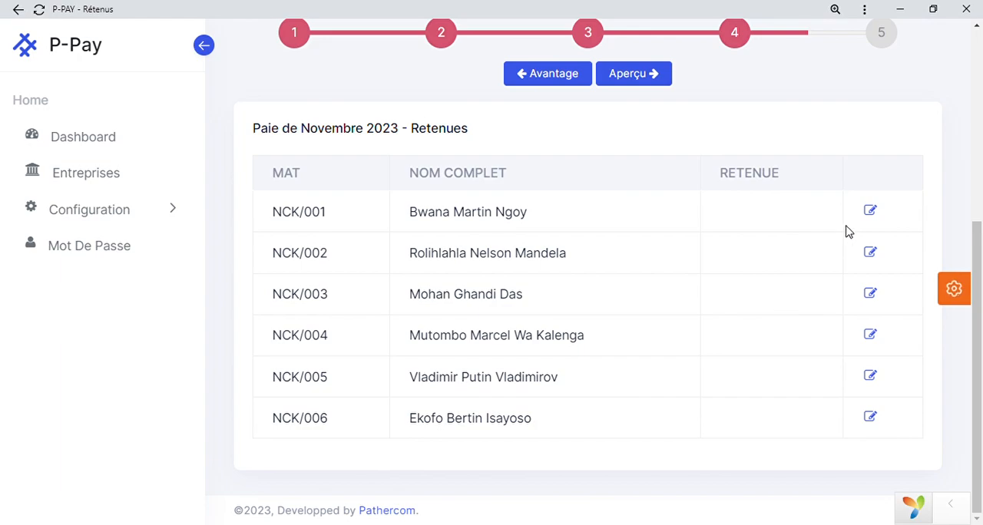
left_click(870, 211)
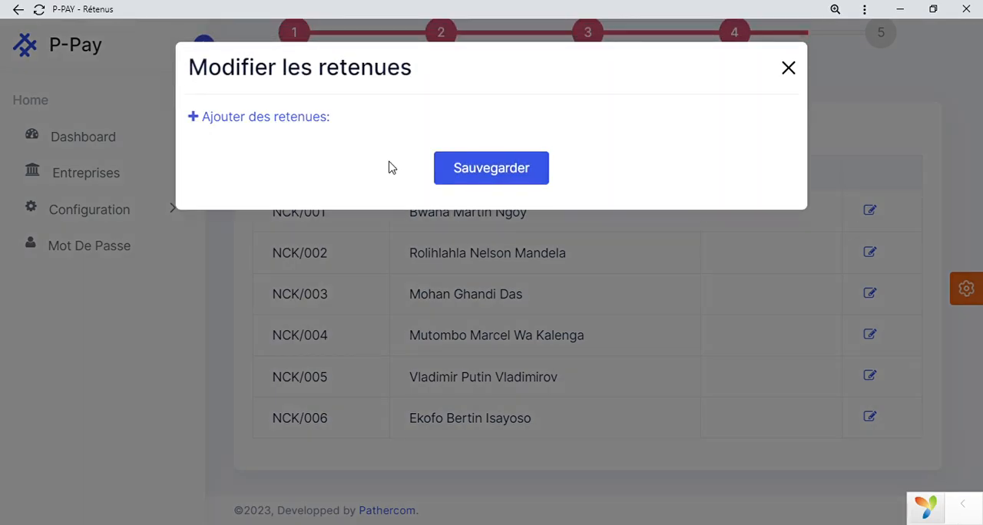
left_click(296, 120)
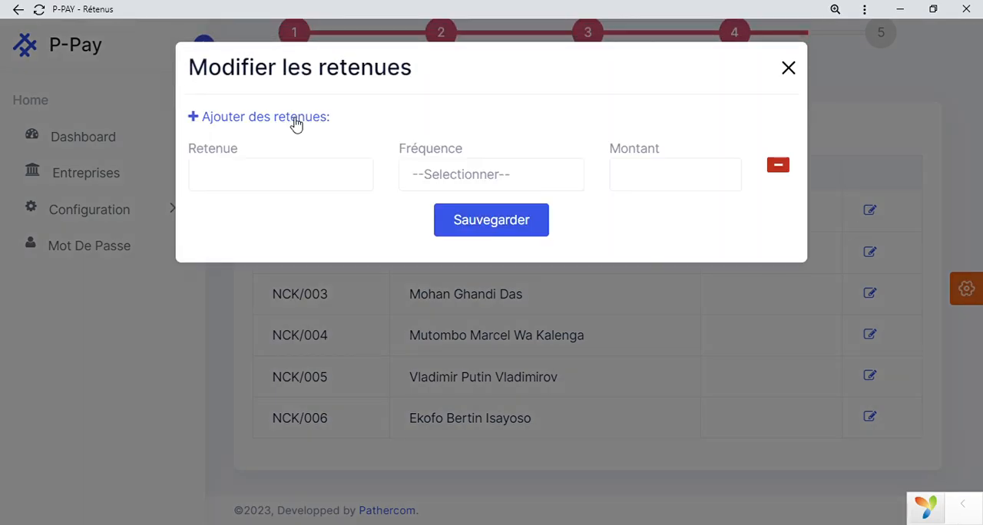
Name the first employee's new deduction Avance sur salaire.
left_click(305, 185)
type("A")
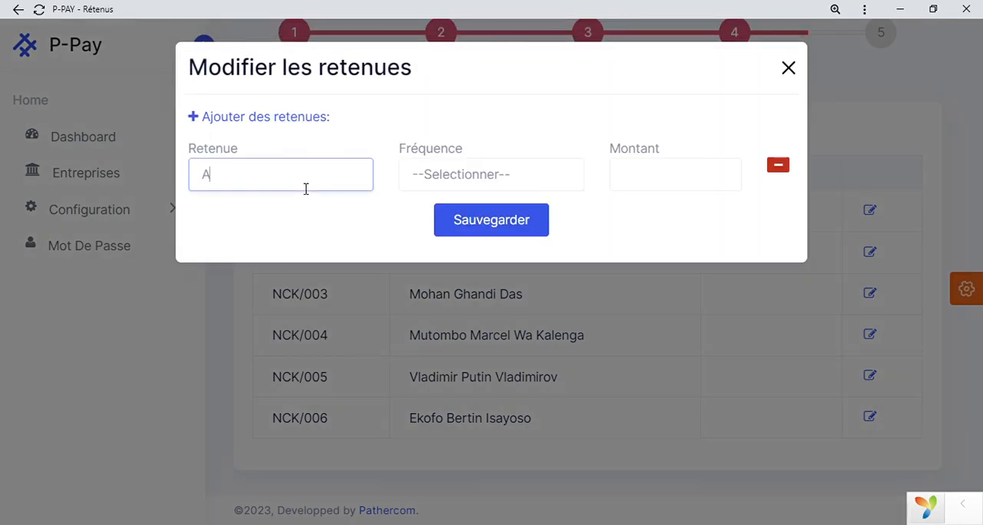
type("vance sur ")
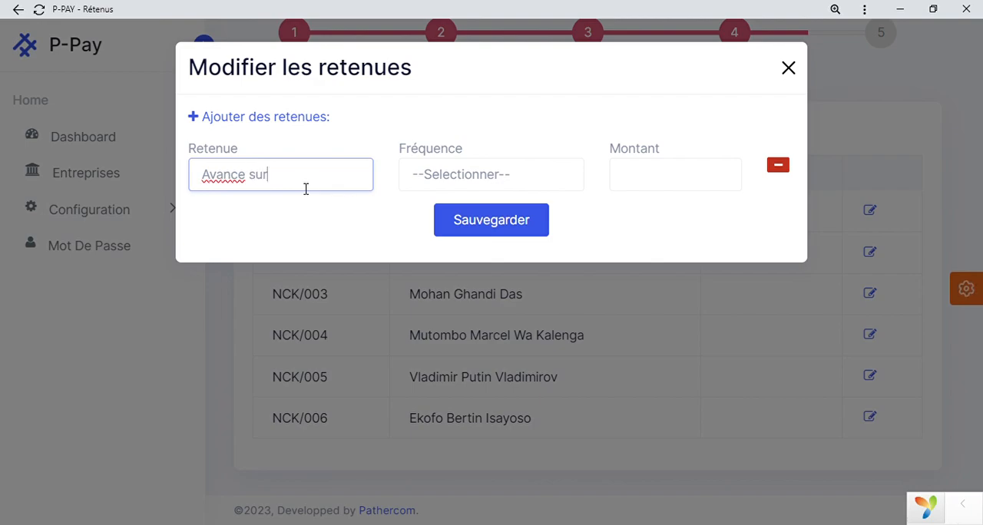
type("saliare")
key("BackSpace")
key("BackSpace")
key("BackSpace")
key("BackSpace")
type("aire")
Set the deduction's frequency to Mensuelle and its amount to 20000, and save it.
key("Tab")
key("Down")
key("Tab")
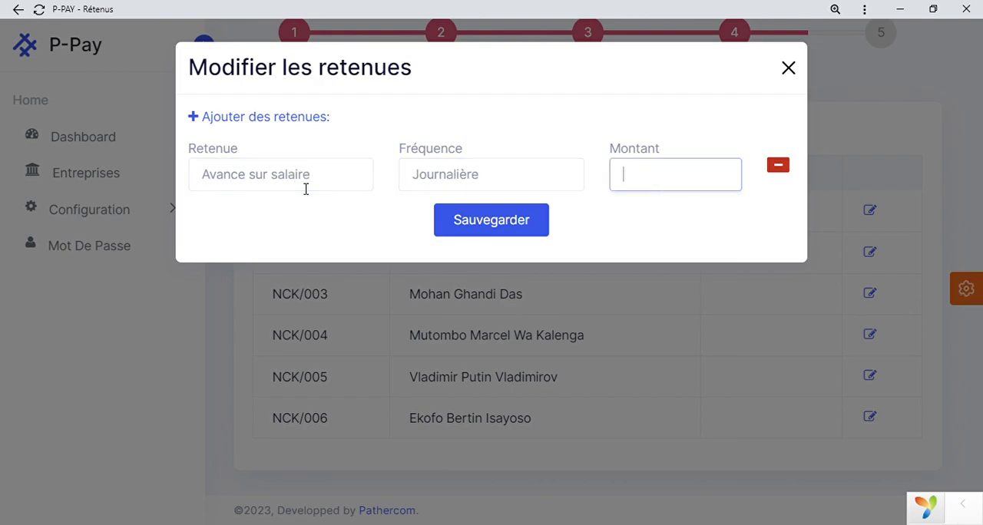
key("shift+Tab")
key("Down")
key("Tab")
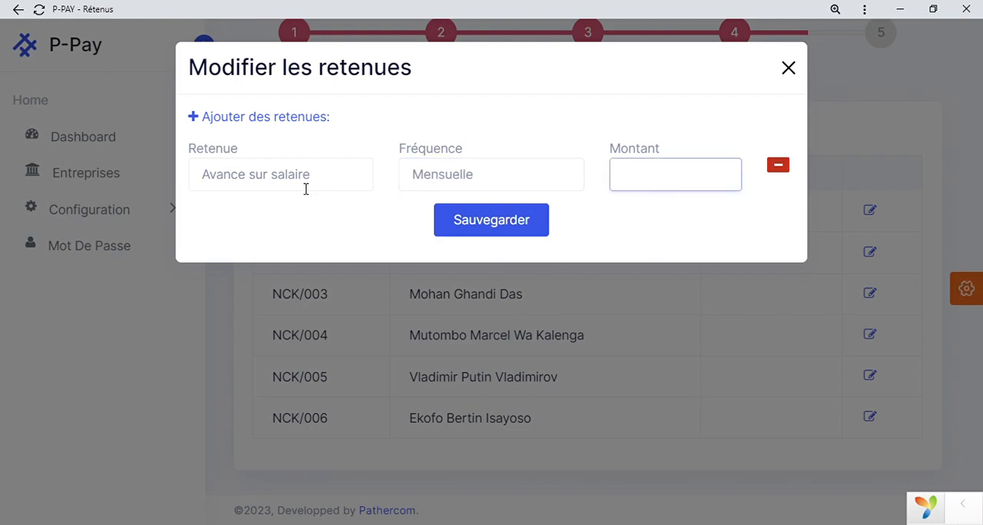
type("20000")
key("Return")
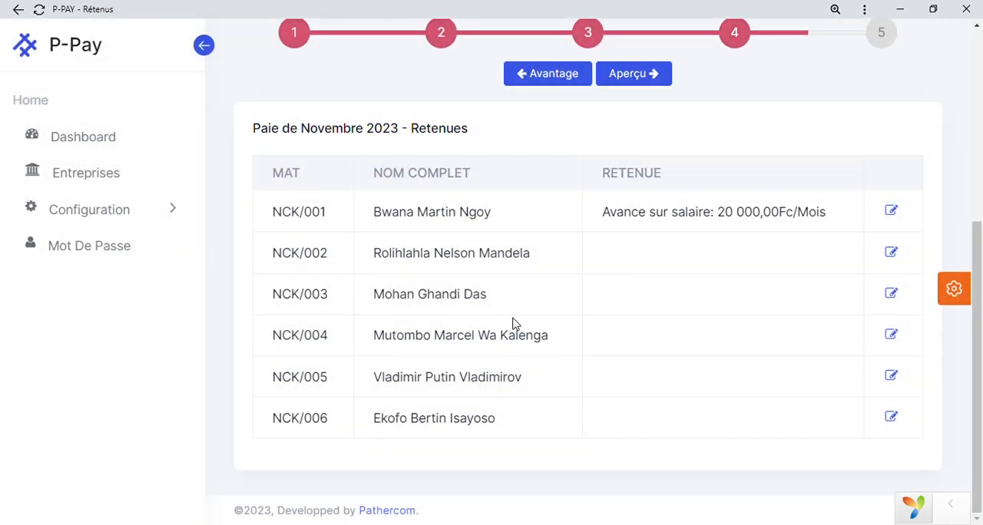
Check the saved deduction, advance the payroll to the preview stage (Aperçu) and review the employees' net pay list.
scroll(744, 244, "up", 1)
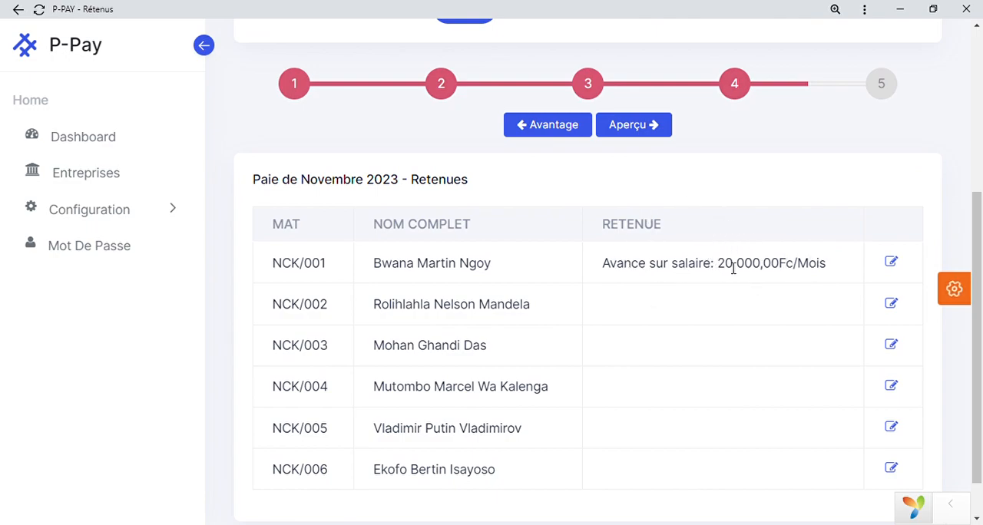
scroll(733, 267, "up", 2)
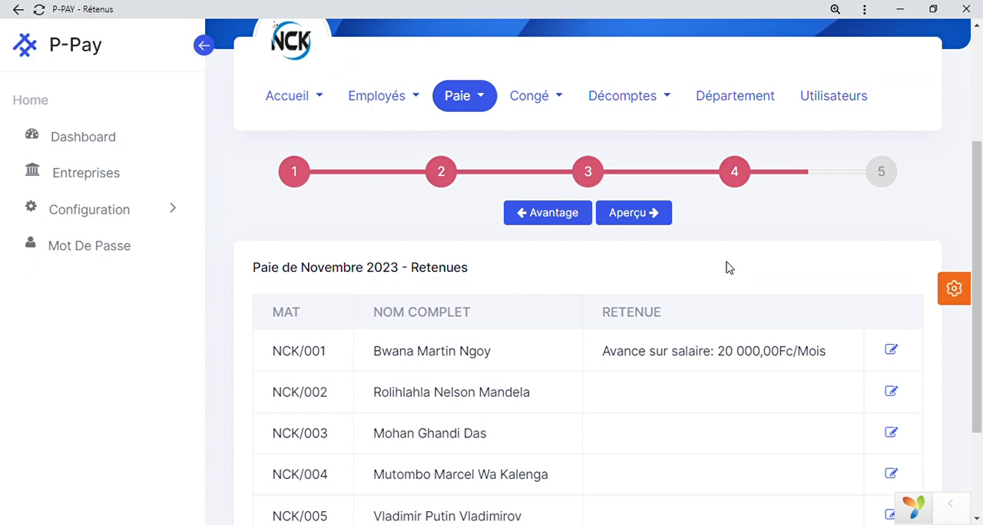
left_click(651, 218)
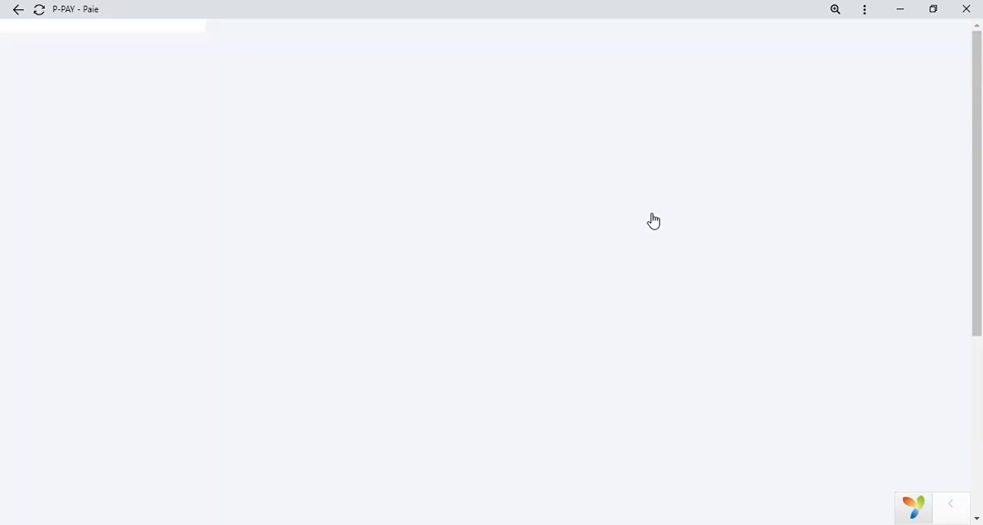
scroll(648, 208, "down", 4)
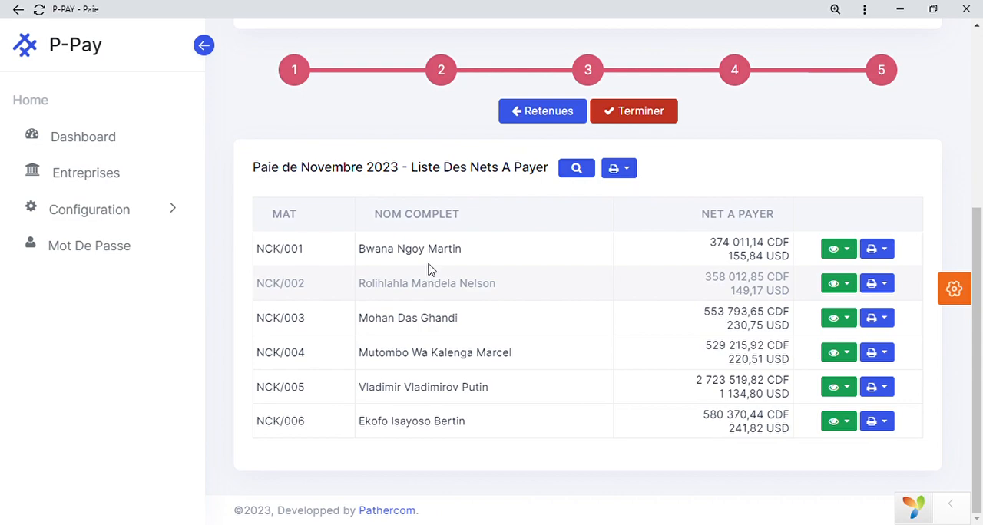
scroll(463, 244, "up", 1)
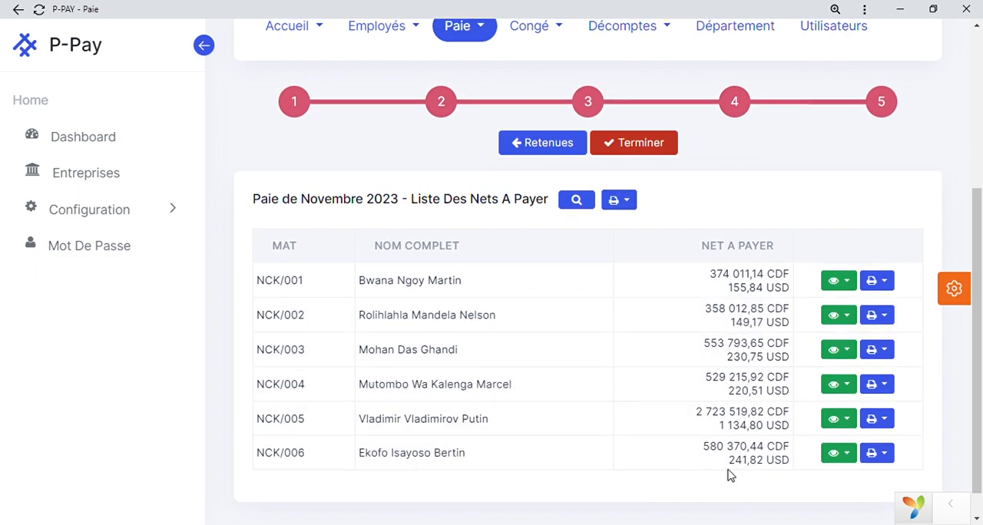
scroll(729, 471, "up", 1)
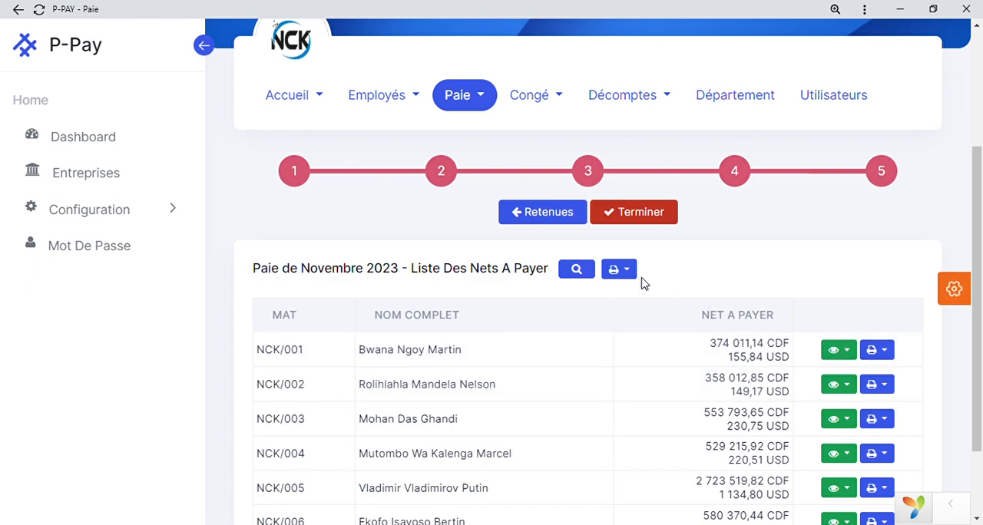
Open the printable payslips for all employees in CDF and in USD (Bulletins CDF, Bulletins USD).
scroll(633, 347, "down", 1)
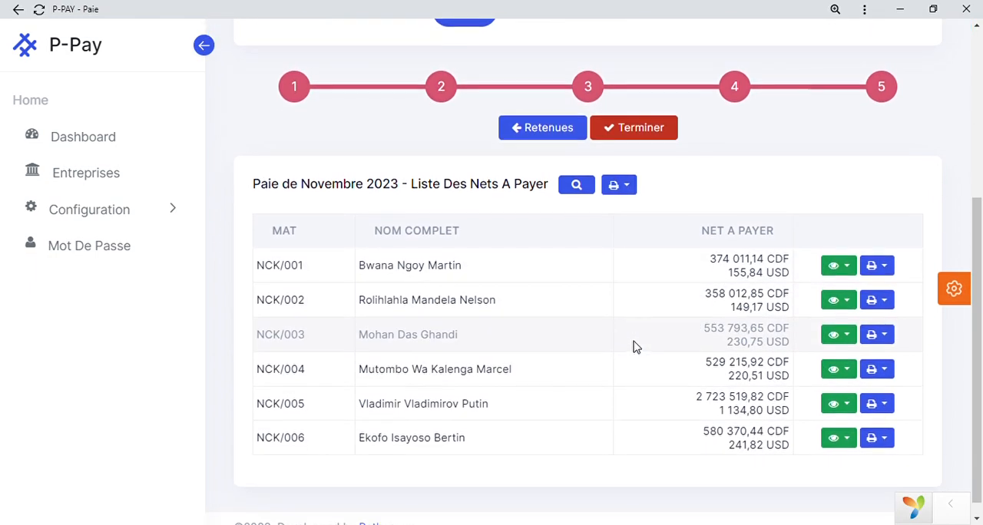
left_click(628, 187)
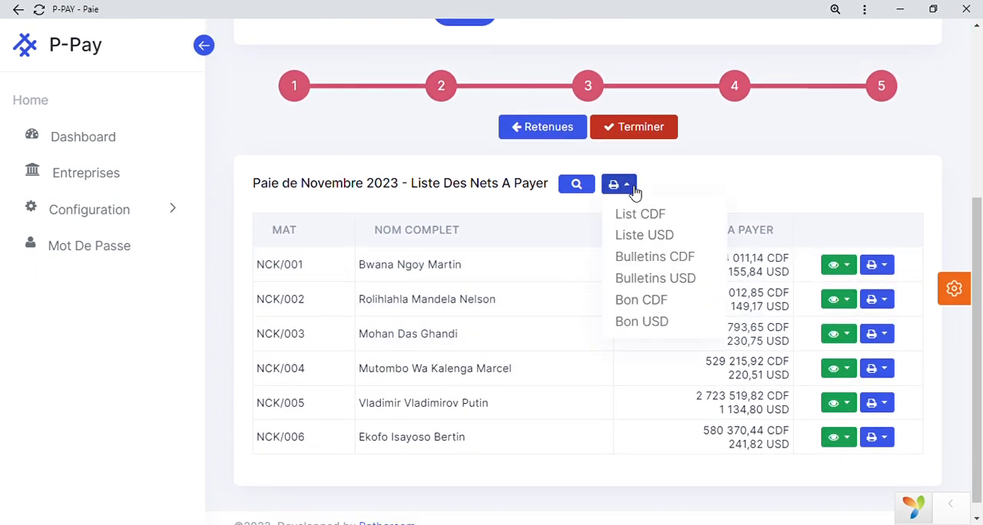
left_click(636, 261)
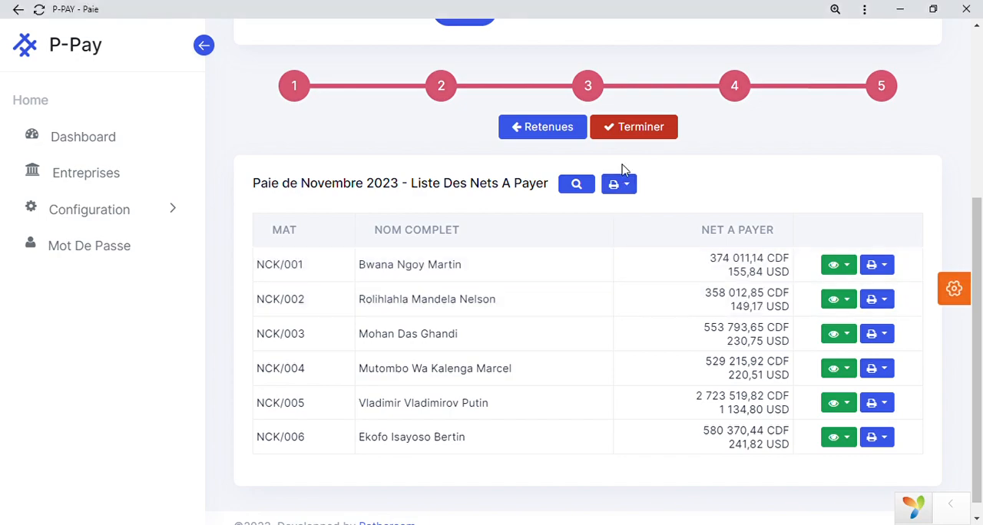
left_click(628, 186)
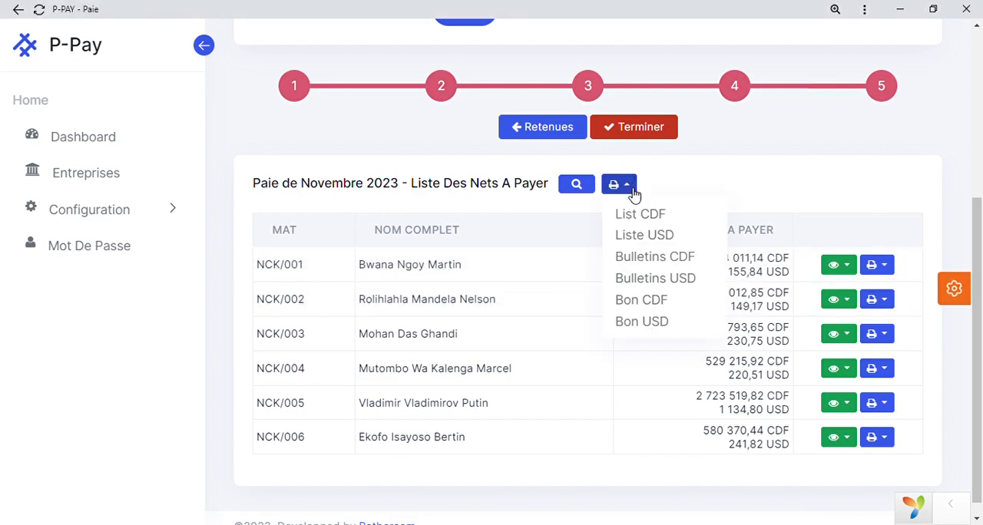
left_click(639, 285)
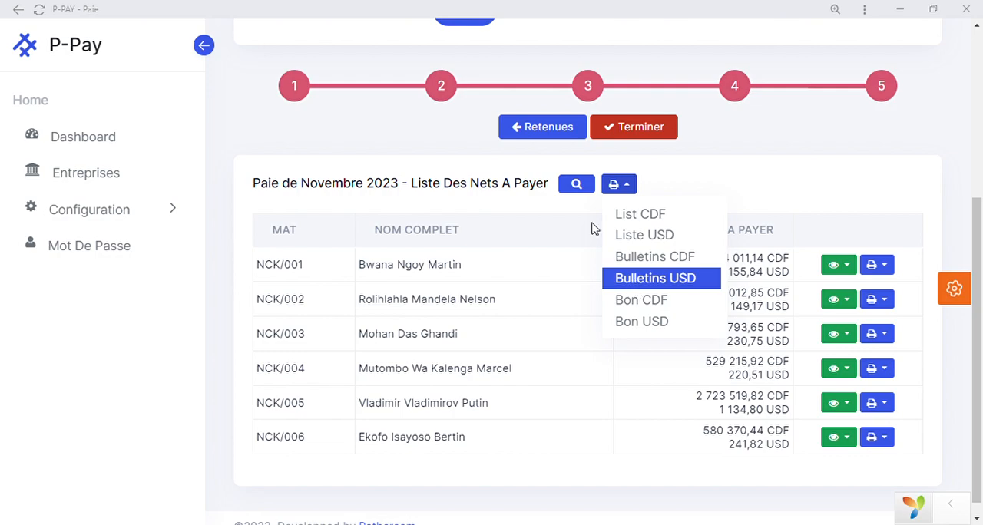
left_click(264, 127)
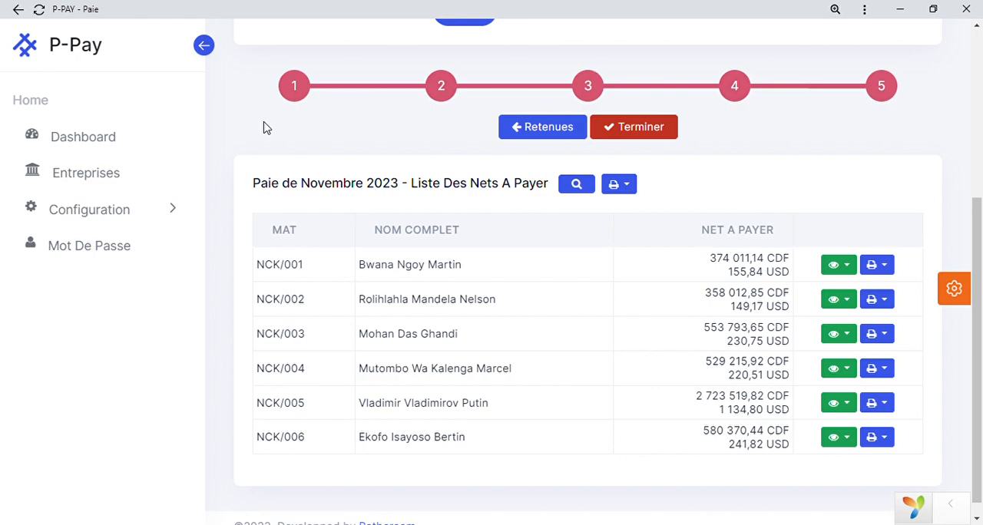
Finish the November 2023 payroll preview and review the payroll summary with its taxes, lists and printing options.
scroll(601, 311, "up", 1)
left_click(640, 215)
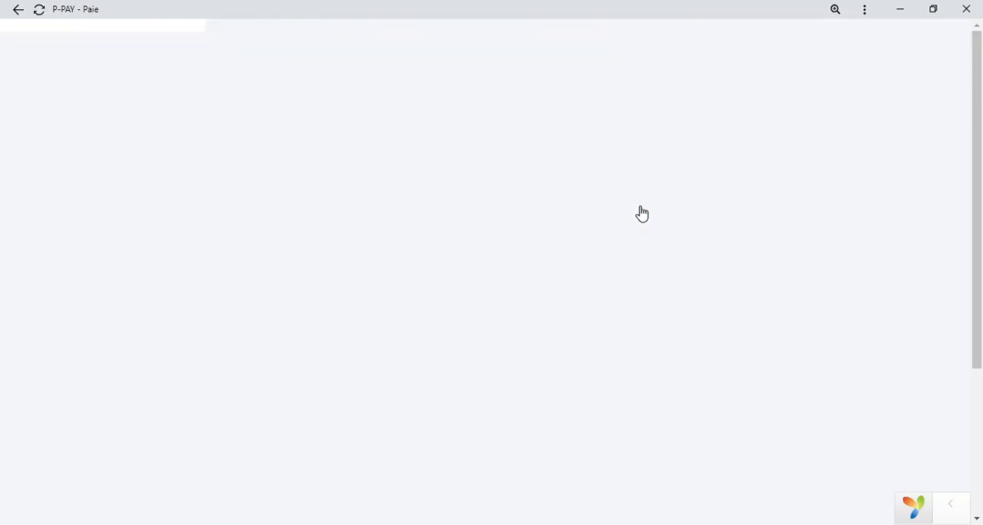
scroll(541, 376, "down", 1)
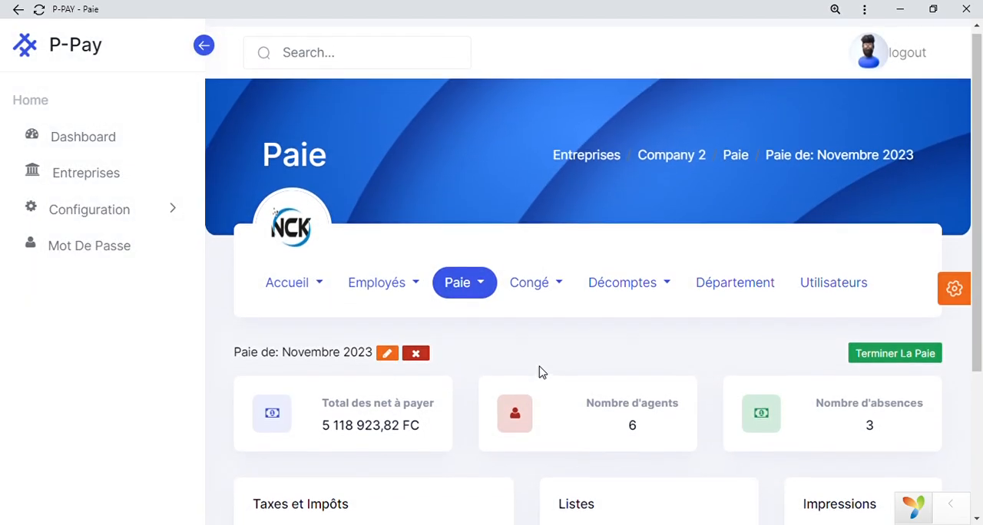
scroll(542, 372, "down", 1)
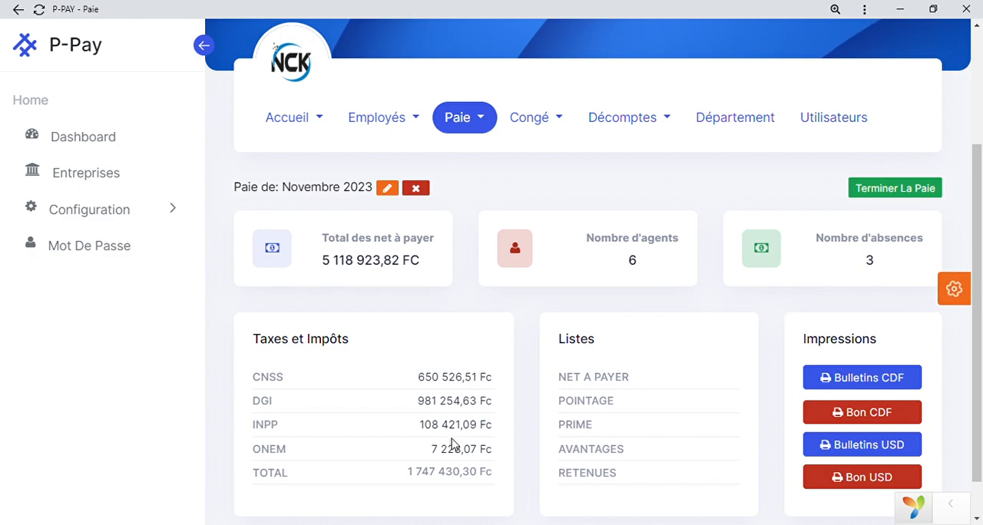
left_click(609, 404)
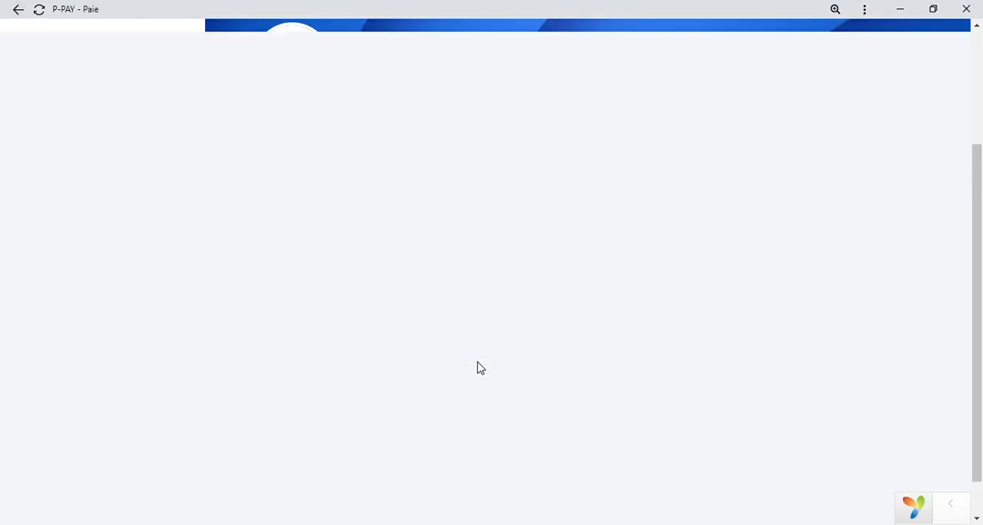
scroll(478, 369, "down", 1)
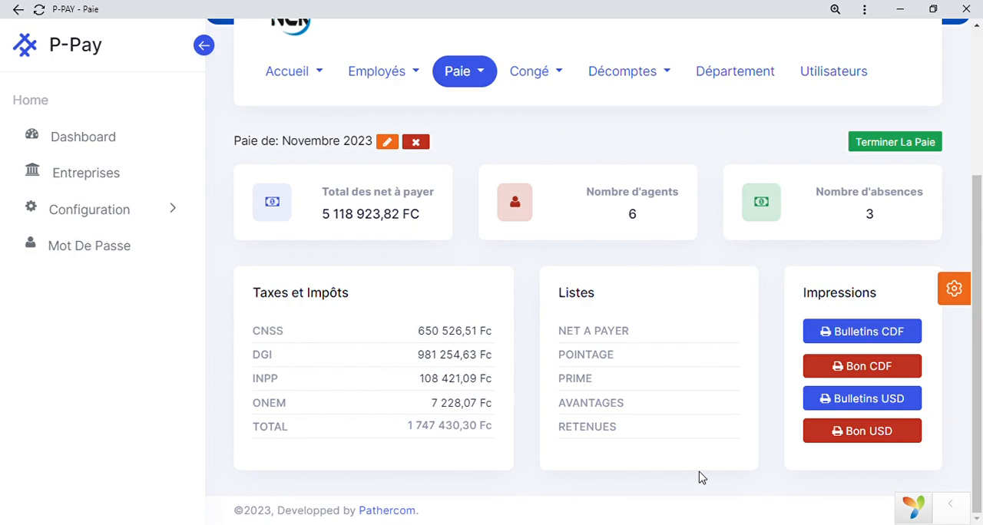
Go to the leave calculation (Calcul congé) and open it for the first employee in the list.
scroll(699, 478, "up", 3)
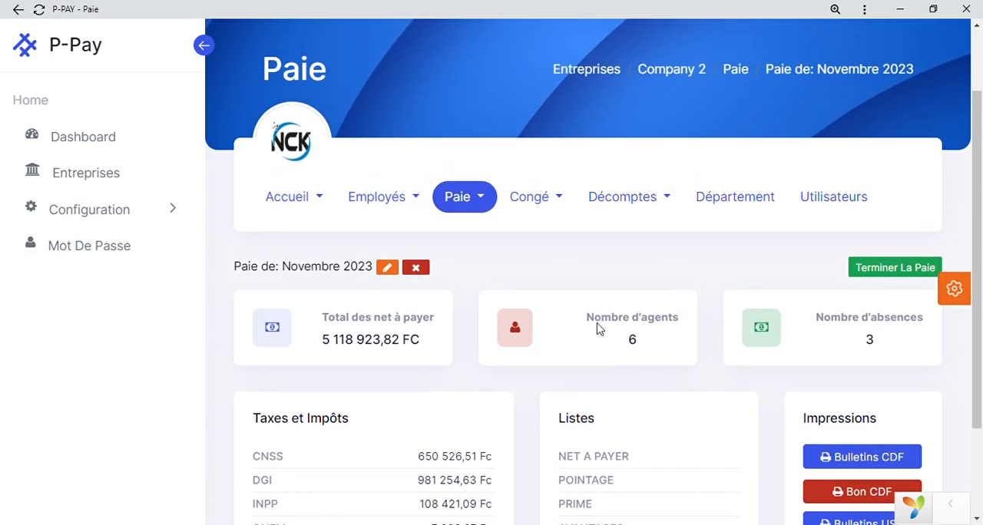
left_click(546, 206)
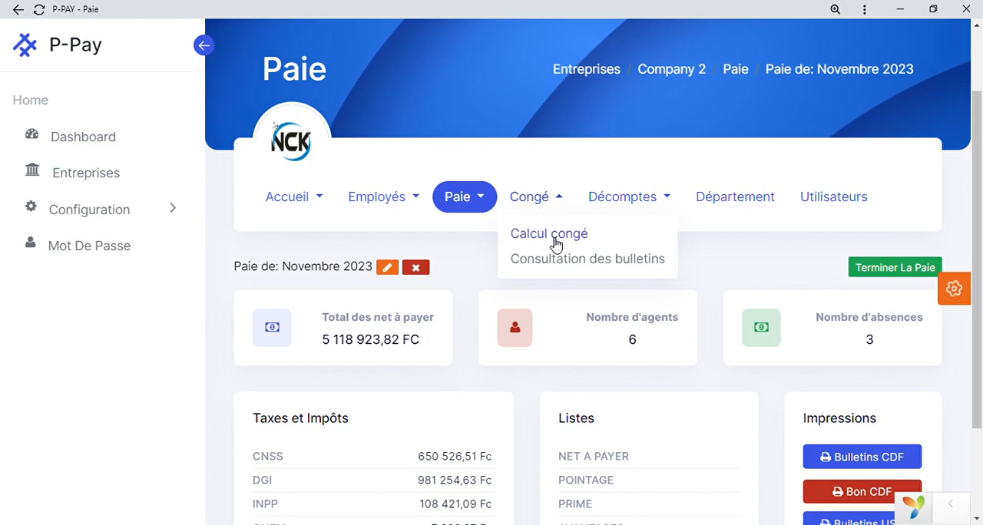
left_click(550, 235)
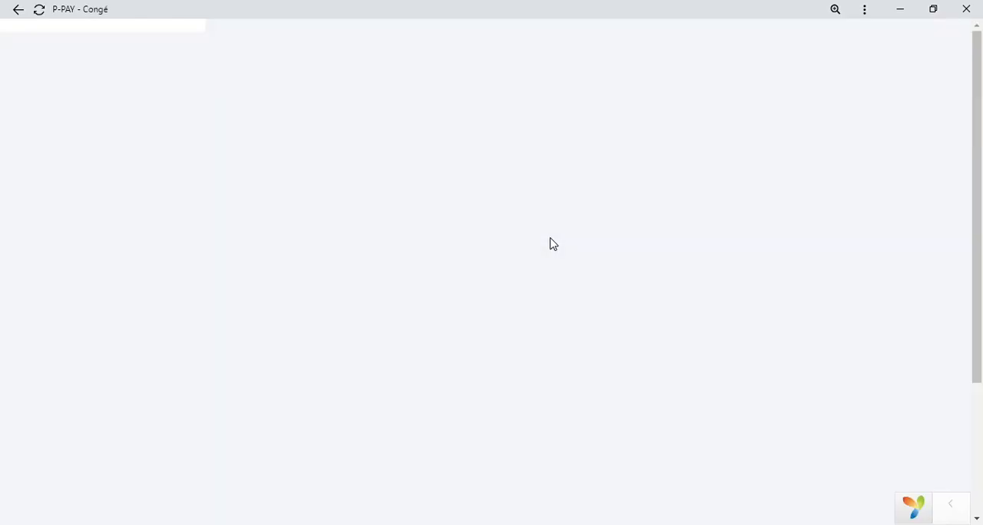
scroll(550, 244, "down", 3)
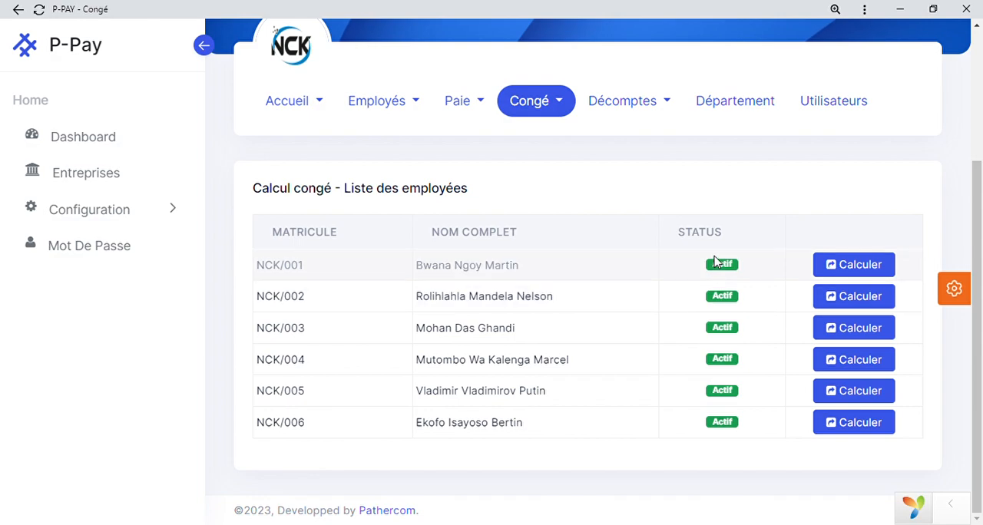
left_click(840, 270)
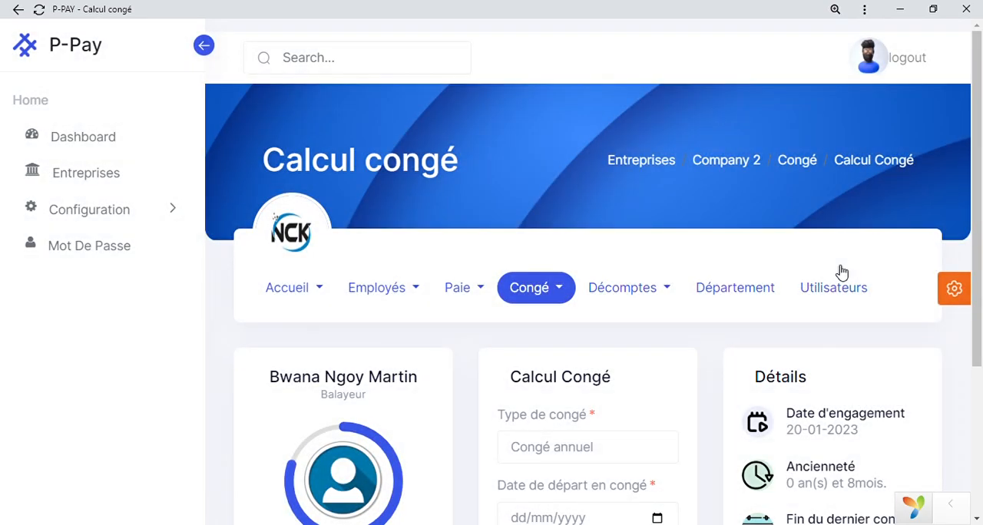
Examine the employee's leave form and details, including hire date, seniority, last leave end and accrued leave.
scroll(841, 273, "down", 2)
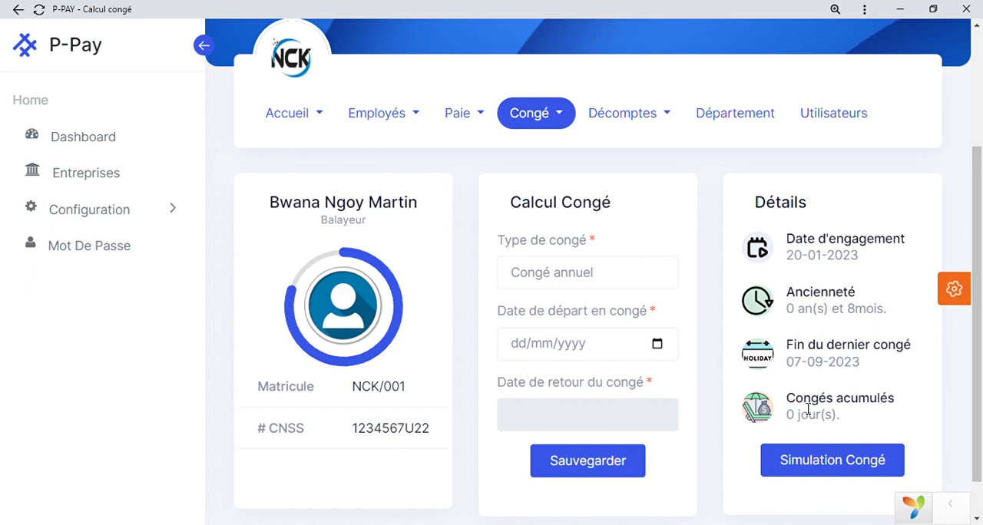
left_click_drag(795, 402, 845, 416)
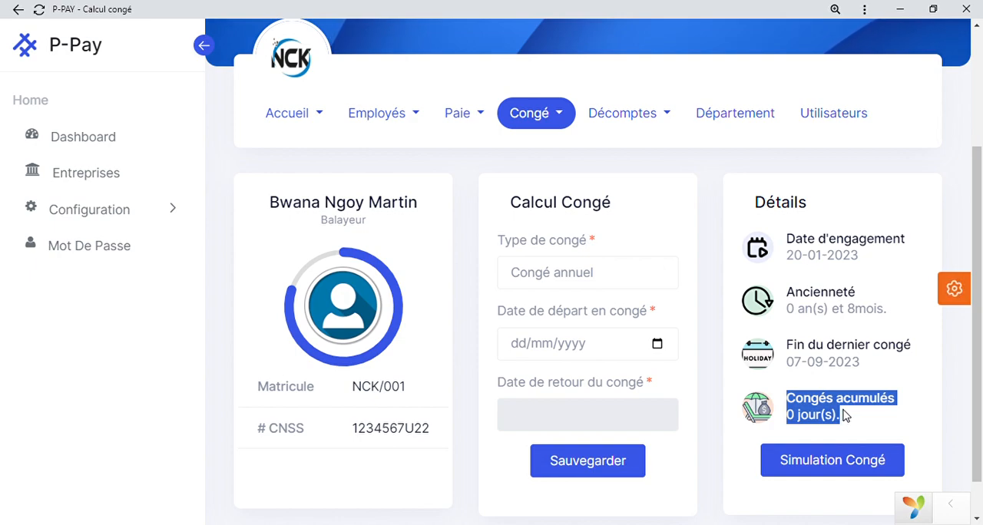
left_click(845, 416)
scroll(845, 415, "up", 2)
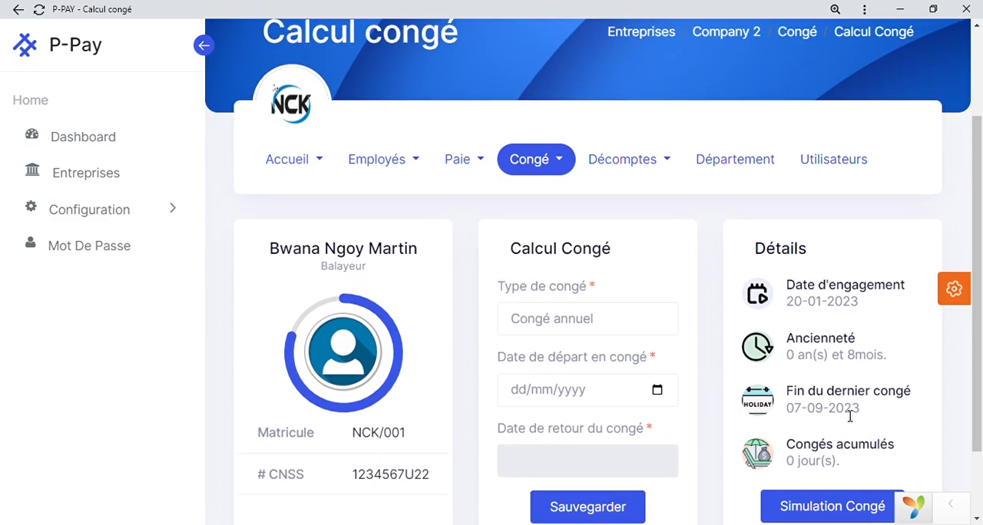
scroll(814, 411, "down", 2)
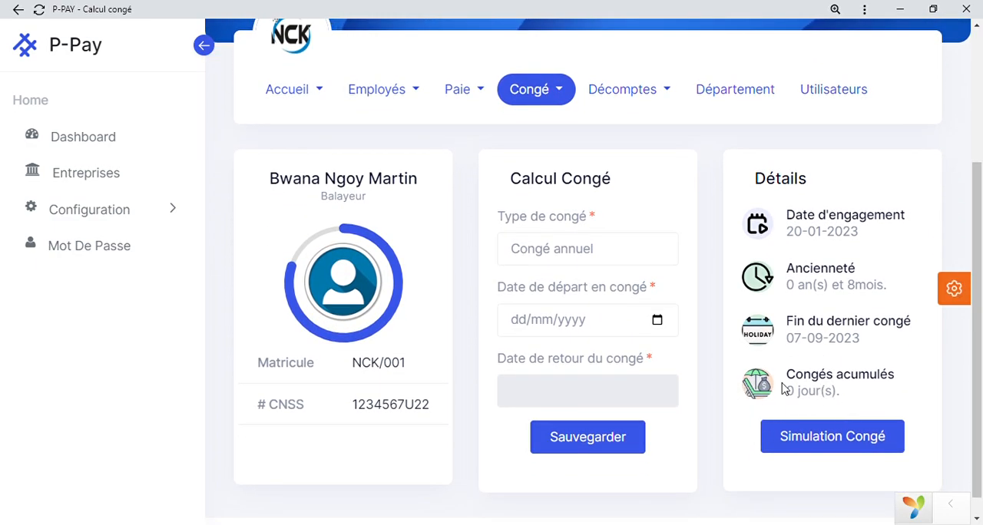
Return to the leave calculation employee list, open the third employee's calculation and check the accrued leave days.
scroll(785, 390, "up", 2)
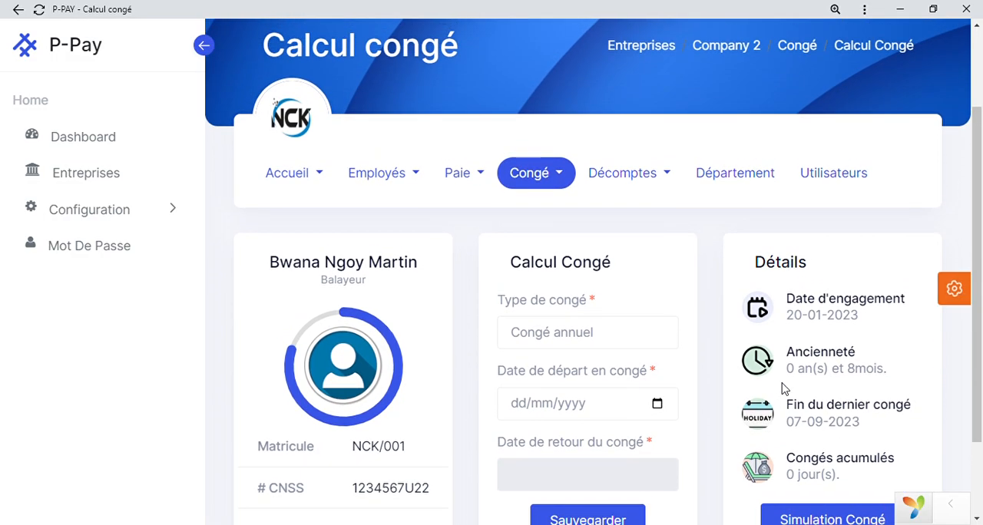
left_click(19, 14)
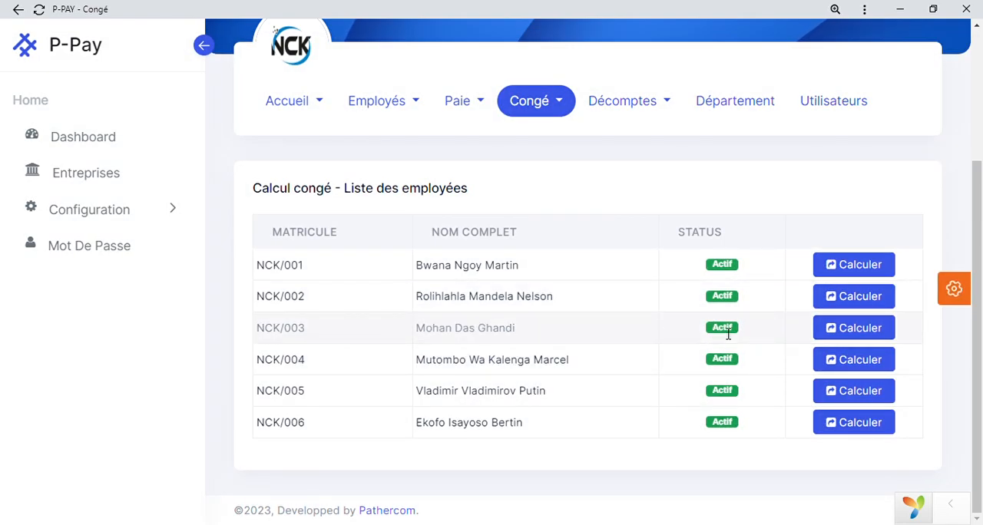
left_click(876, 330)
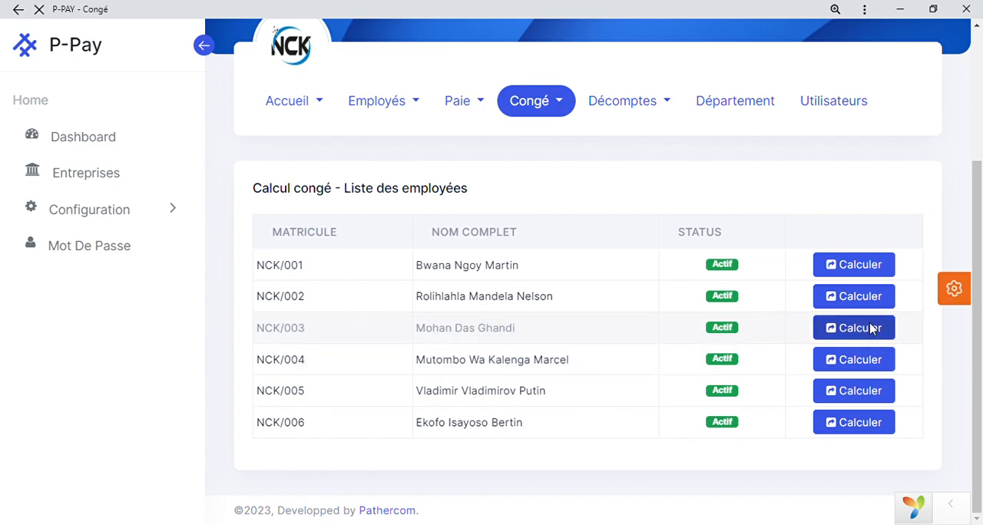
scroll(875, 331, "down", 2)
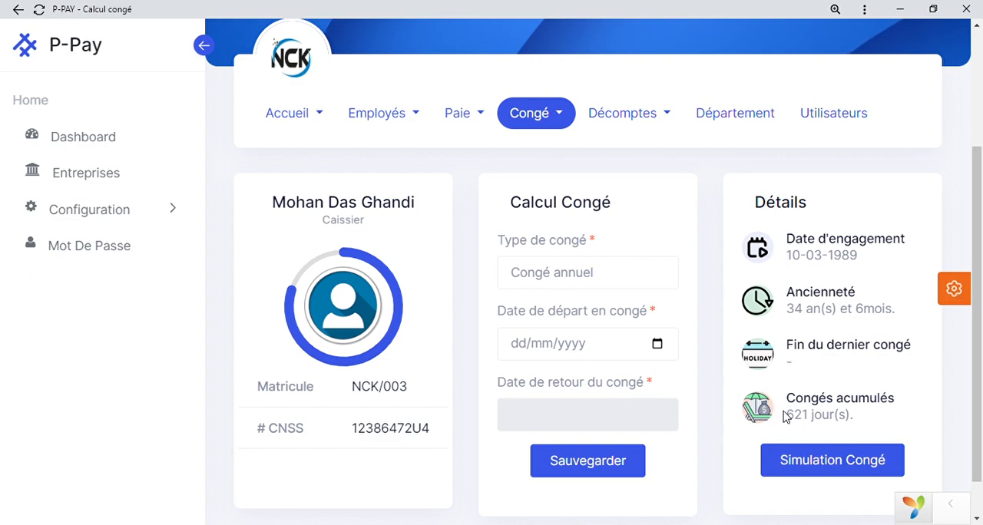
left_click_drag(788, 419, 868, 426)
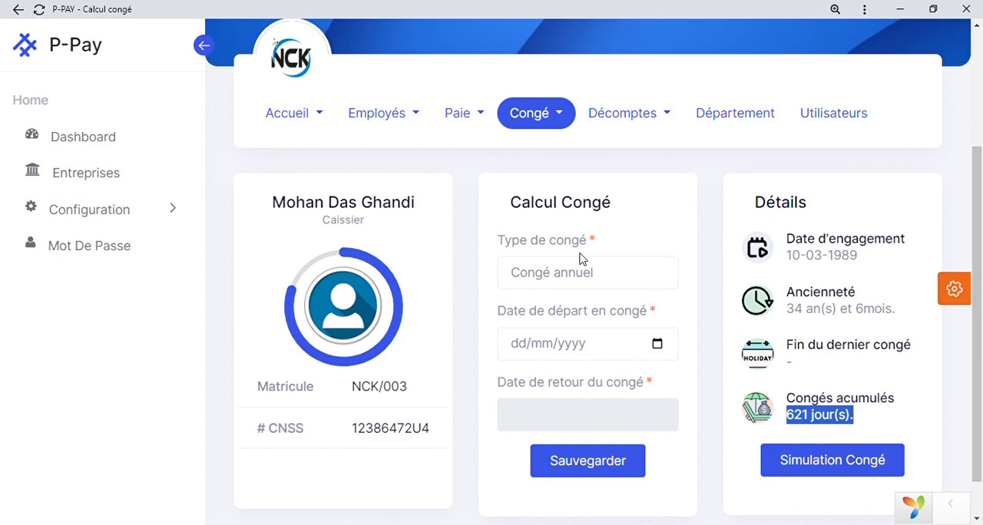
Enter the departure date 05/10/2023 for the third employee's annual leave (Congé annuel) and save the leave calculation.
left_click(631, 285)
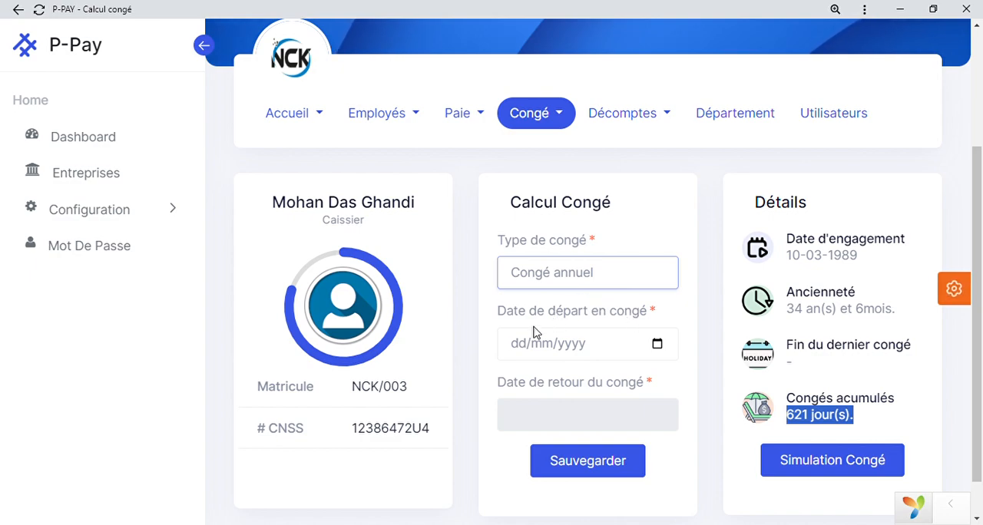
left_click(519, 345)
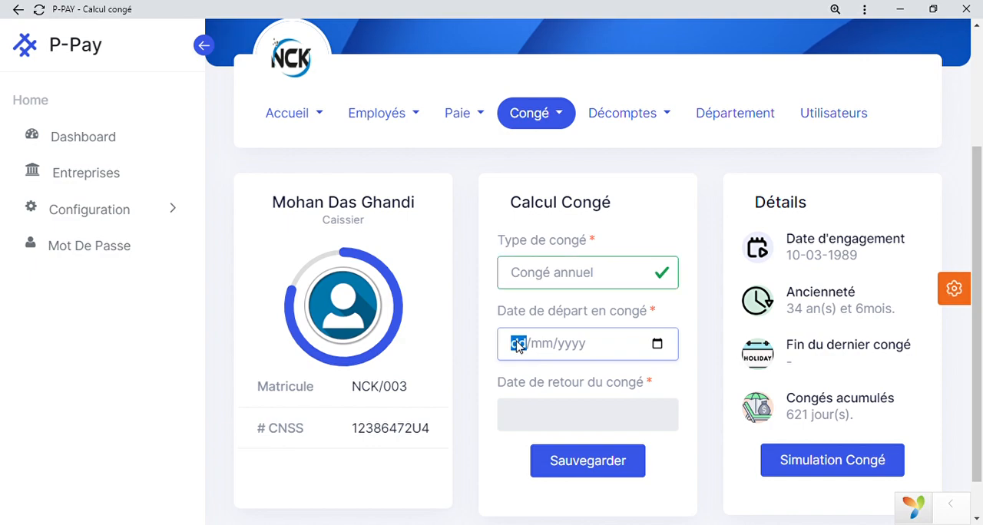
type("05/10/")
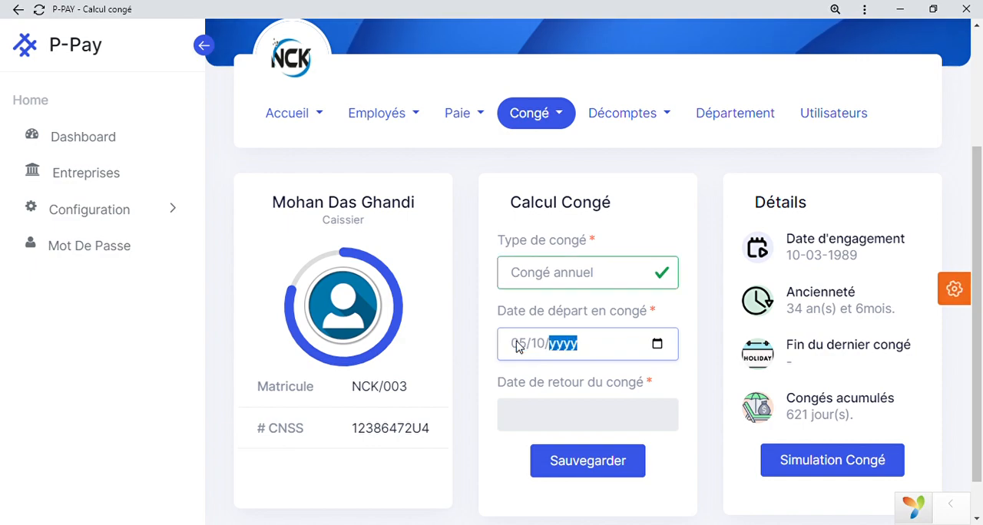
type("2023")
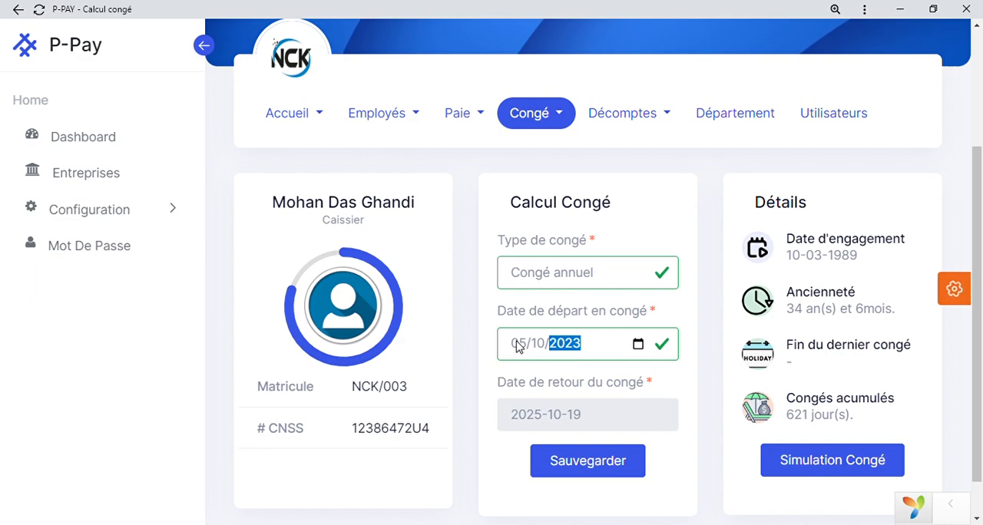
scroll(860, 470, "down", 1)
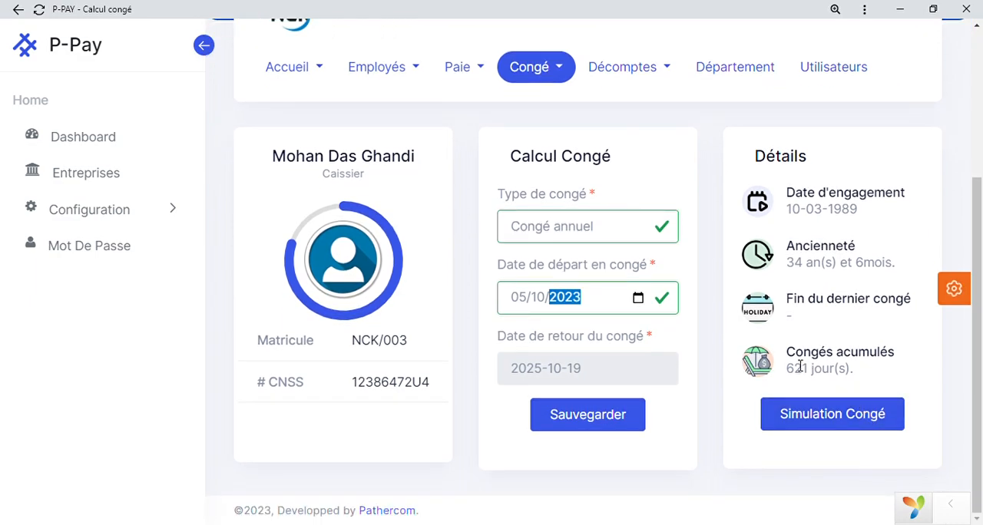
left_click_drag(791, 368, 862, 371)
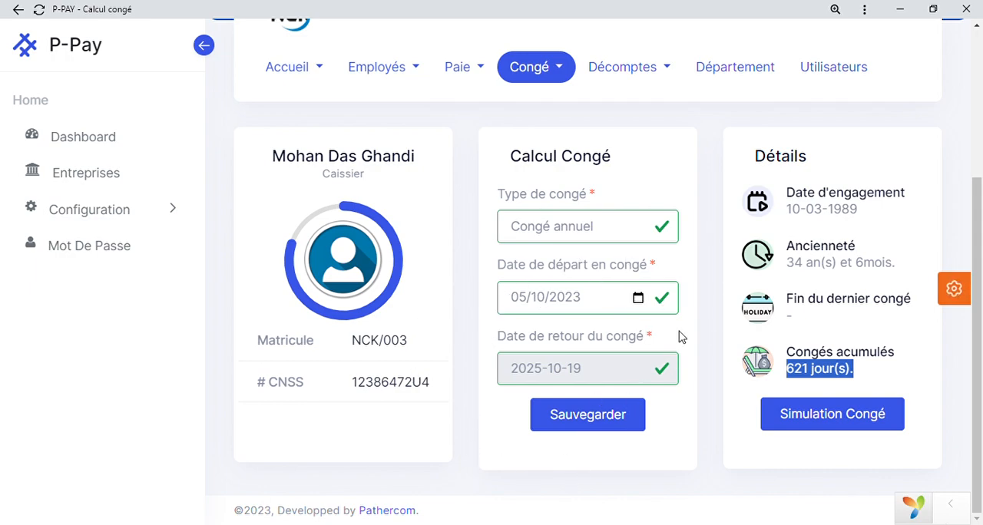
left_click(582, 420)
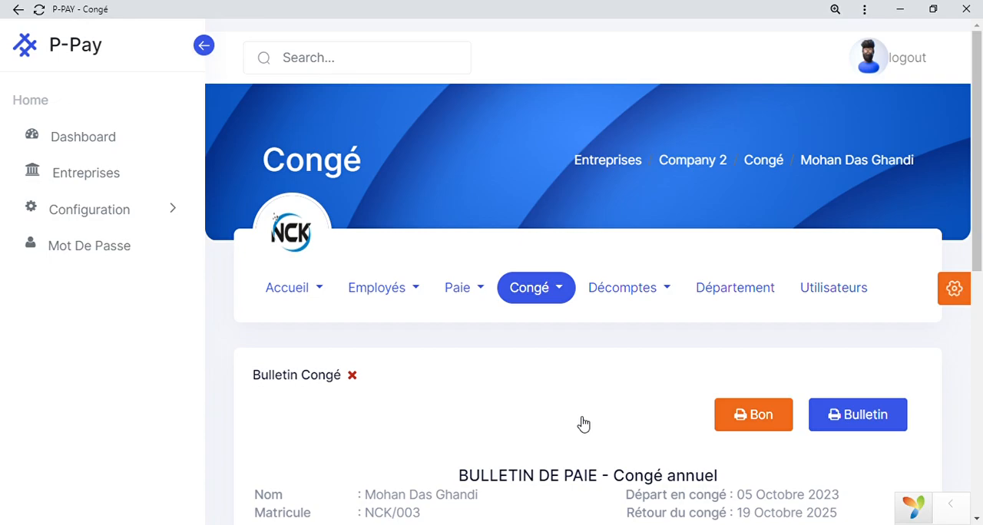
Review the annual leave payslip from remuneration to salary summary and open its printable Bulletin.
scroll(582, 424, "down", 3)
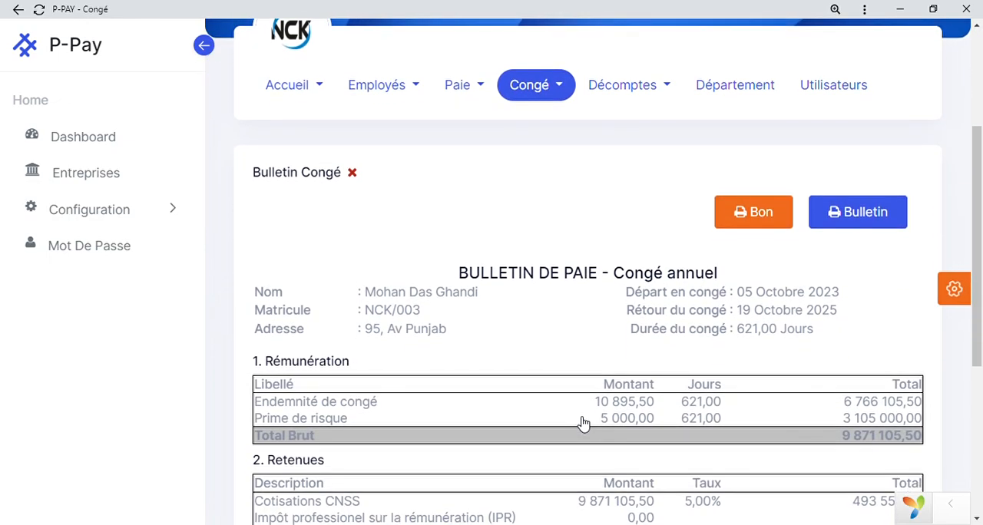
scroll(582, 423, "down", 3)
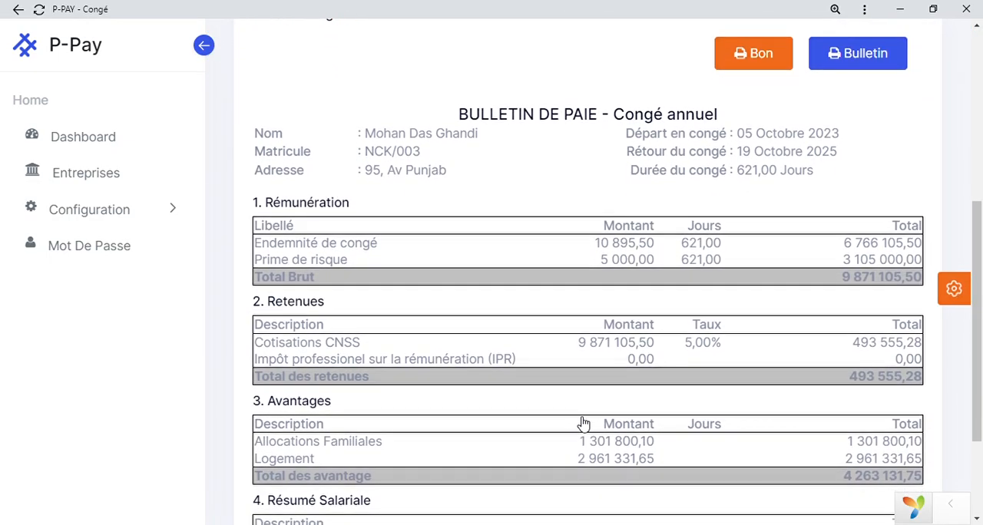
scroll(583, 424, "down", 2)
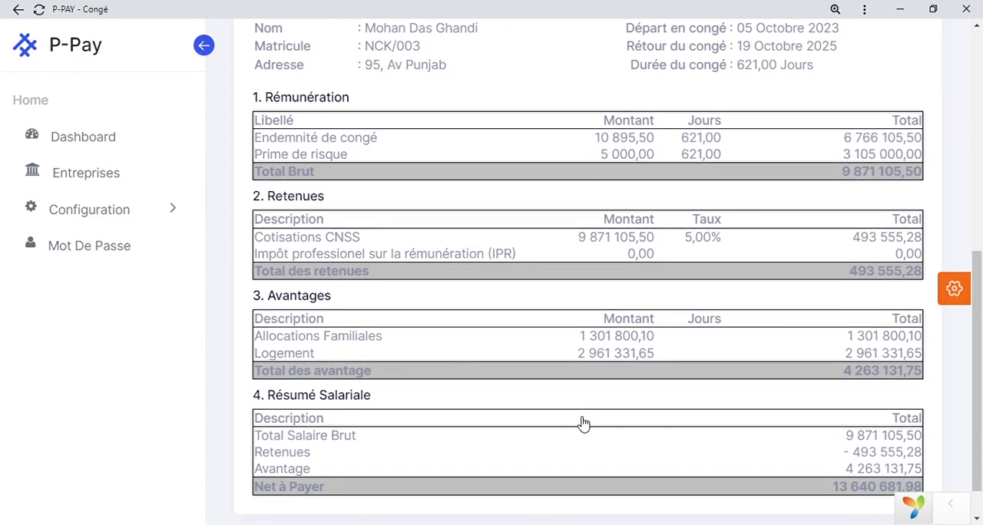
scroll(582, 423, "down", 1)
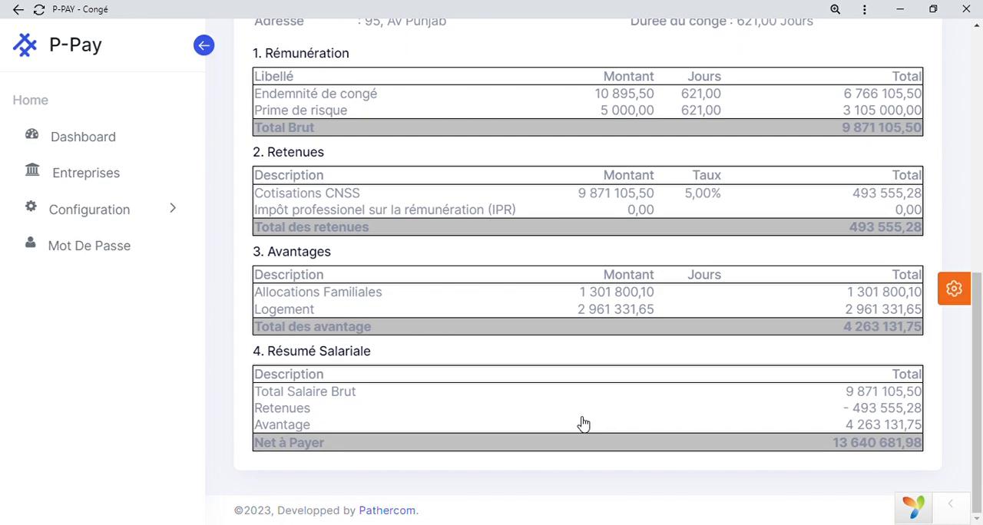
scroll(582, 423, "up", 4)
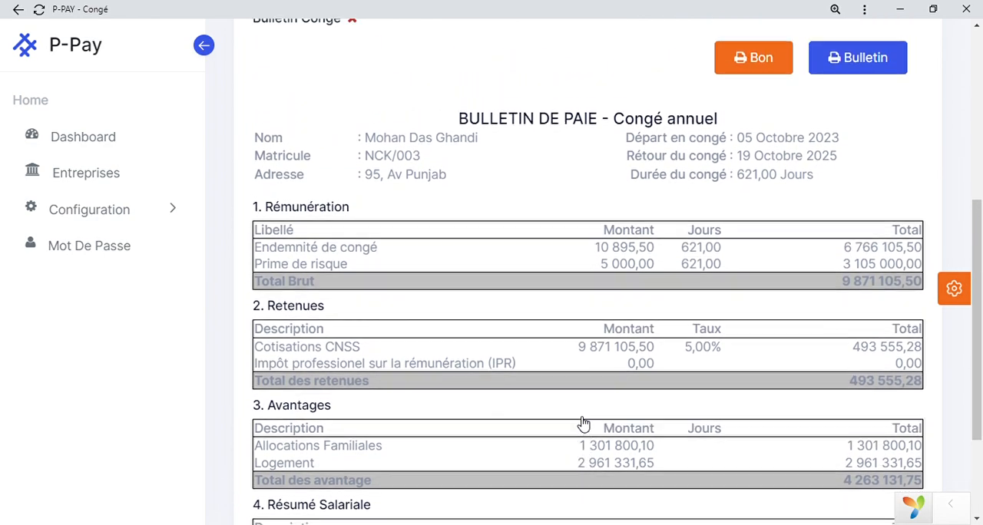
scroll(582, 423, "up", 7)
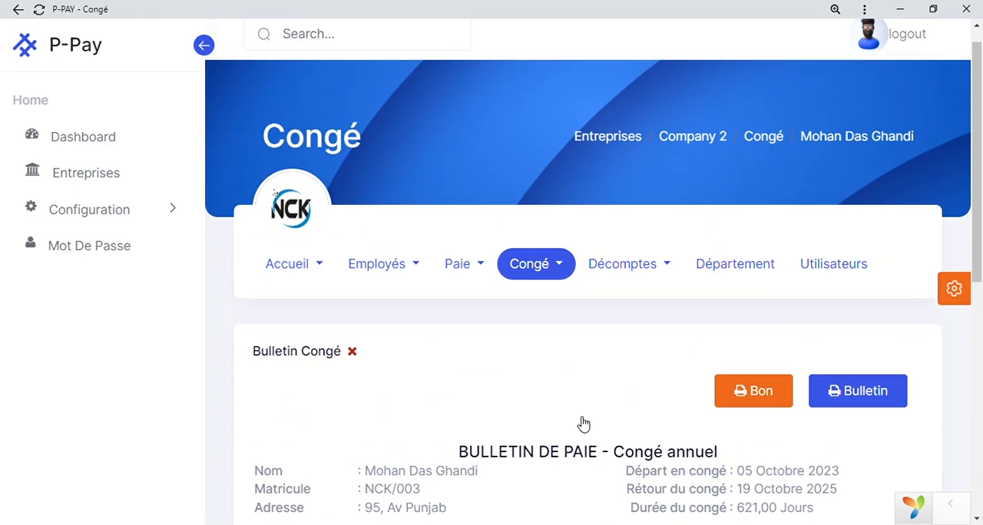
left_click(873, 389)
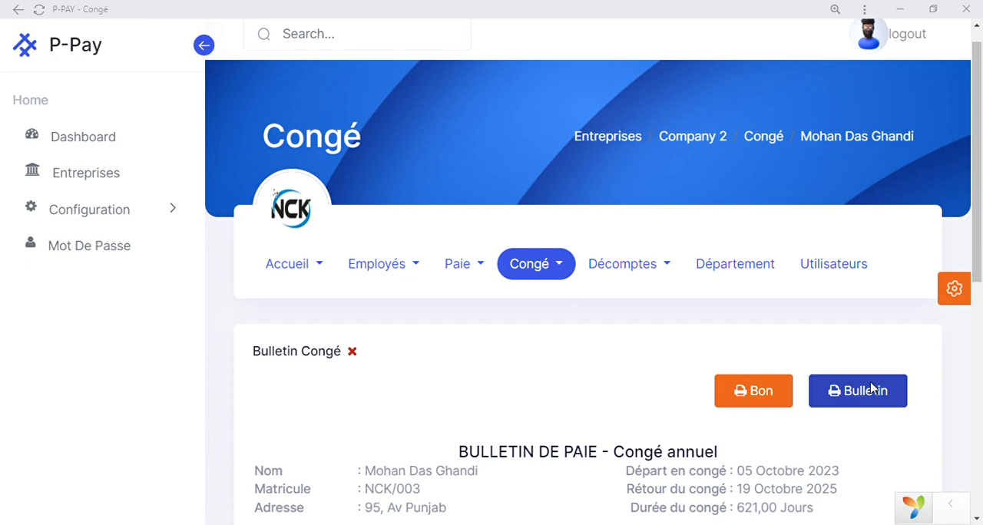
key("Escape")
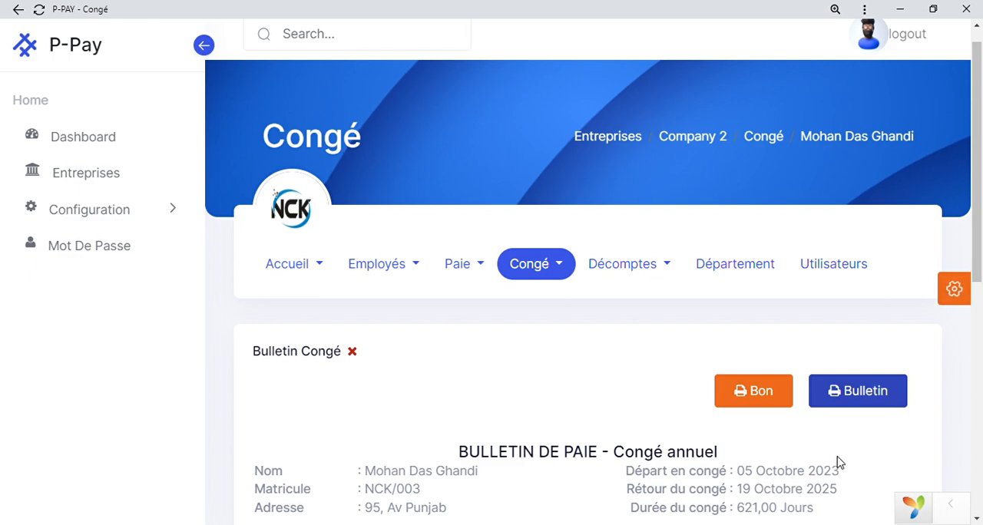
Go to the final settlement calculation (Calcul décomptes) and open it for the fourth employee in the list.
left_click(651, 266)
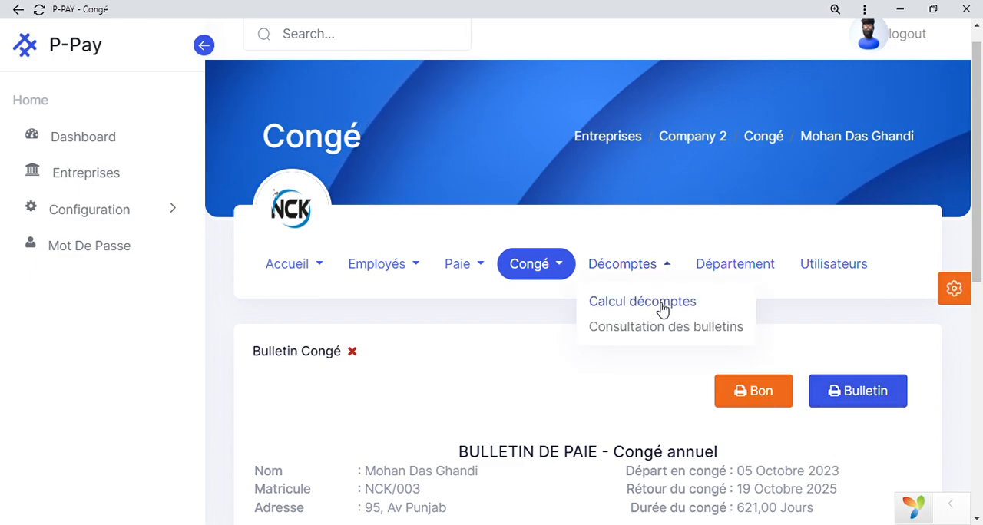
left_click(663, 300)
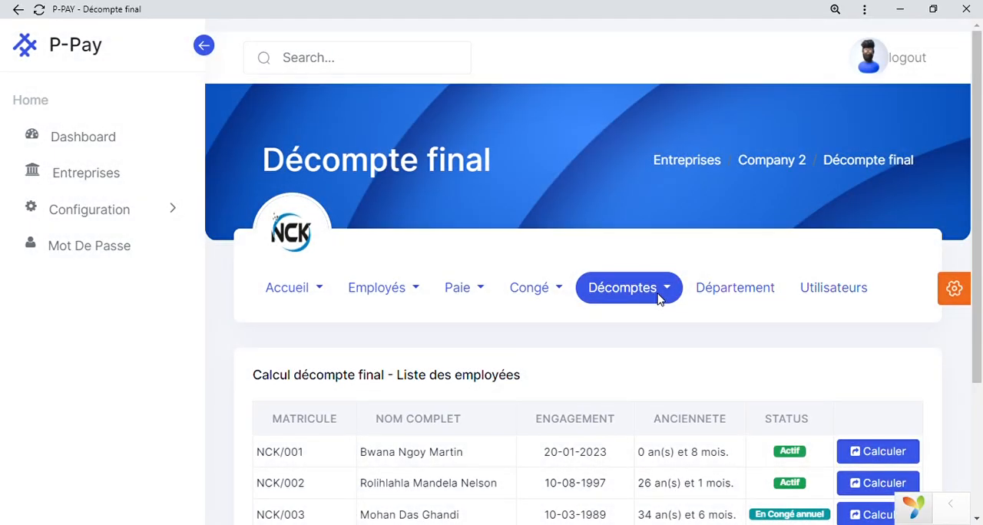
scroll(680, 402, "down", 3)
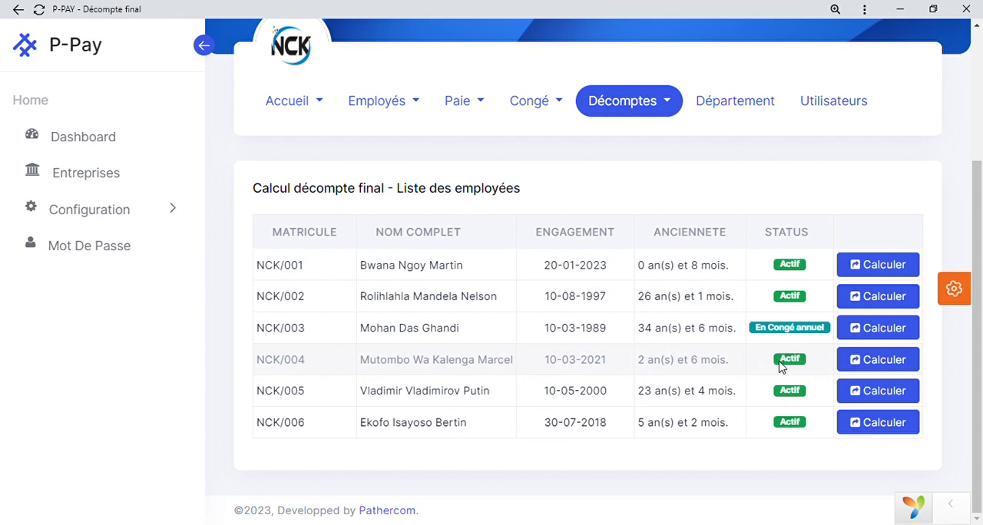
left_click(859, 367)
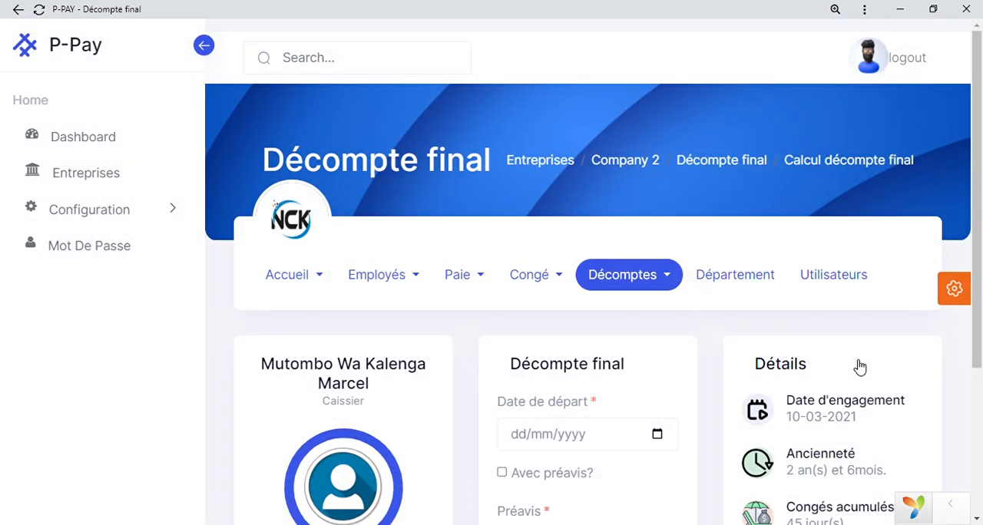
Set the final settlement's departure date to 05/10/2023, include notice (Avec préavis) and save it.
scroll(860, 367, "down", 2)
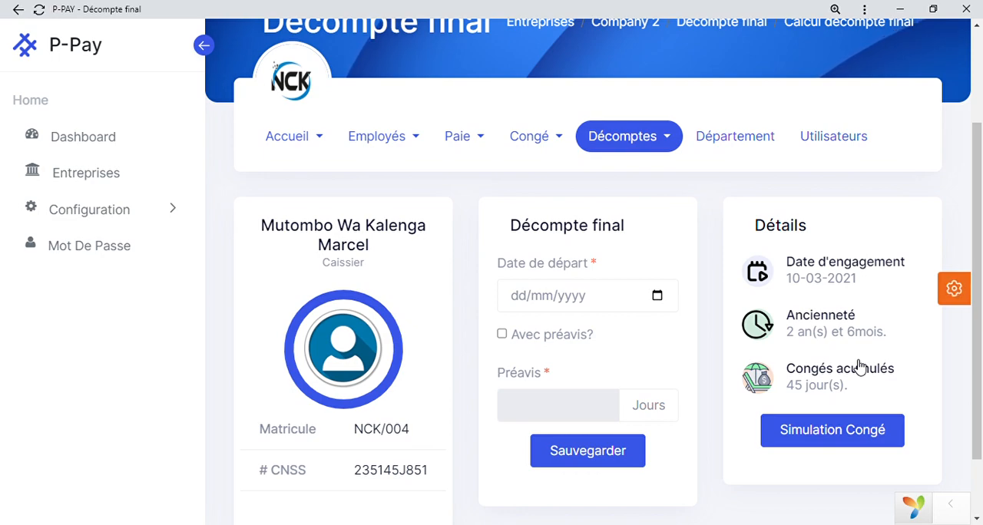
left_click(657, 296)
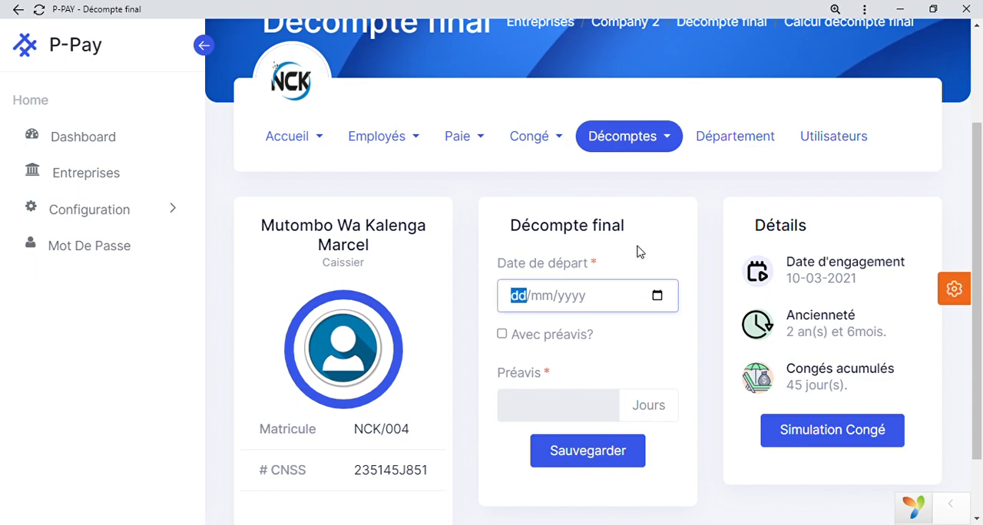
left_click(609, 128)
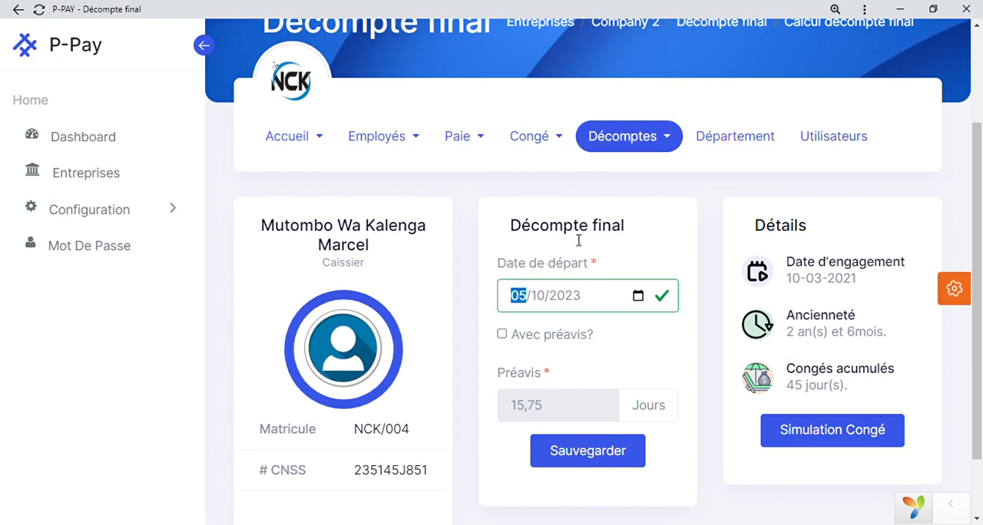
left_click(503, 336)
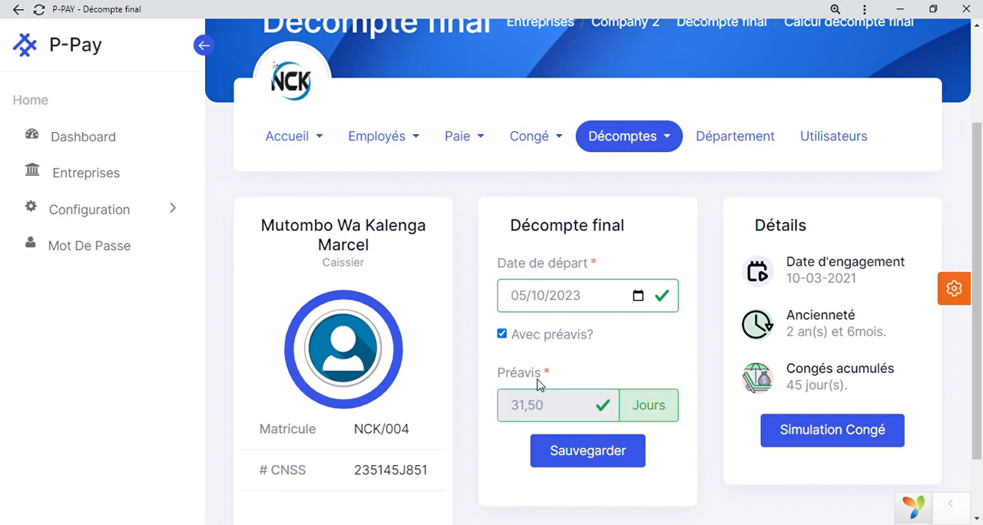
left_click(617, 464)
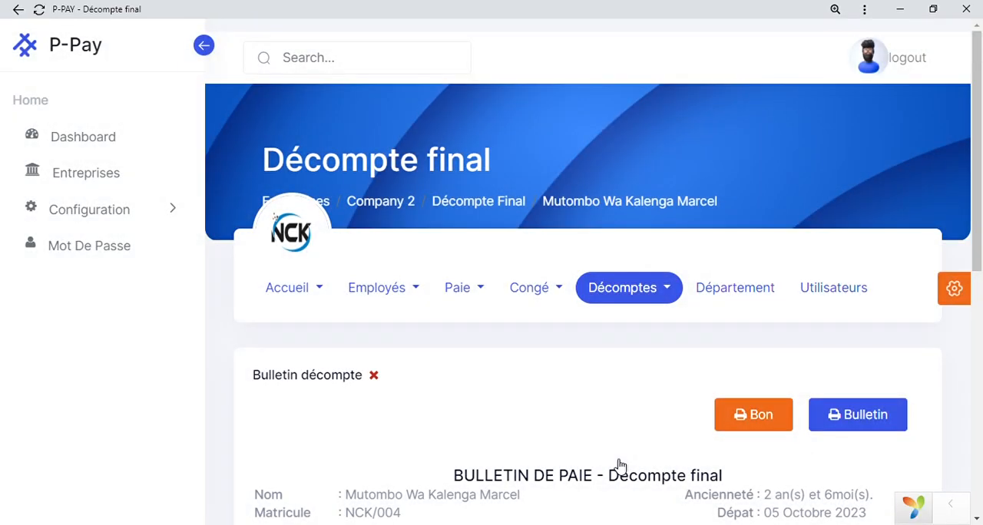
Review the final settlement payslip's remuneration, deductions, benefits and salary summary.
scroll(621, 465, "down", 6)
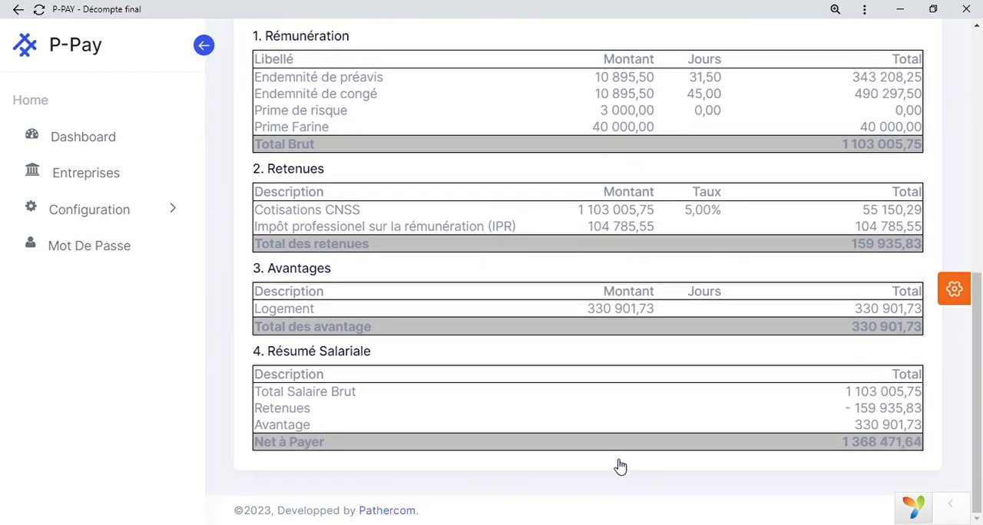
scroll(620, 466, "up", 3)
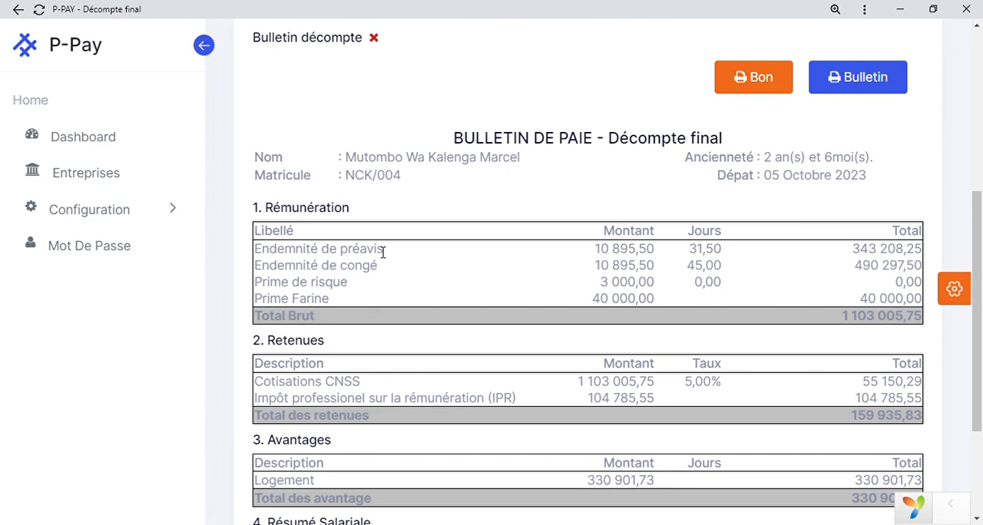
scroll(383, 254, "up", 3)
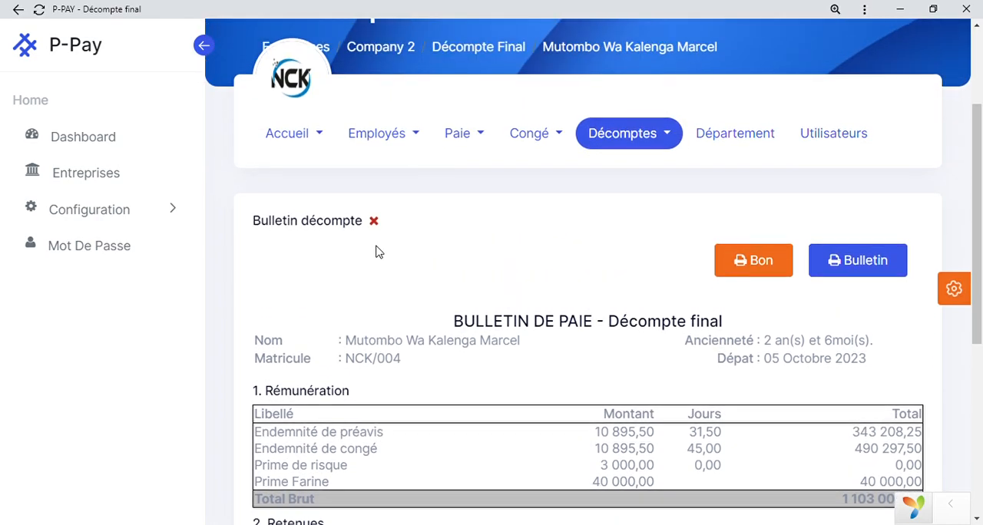
Open the list of saved final settlement payslips (Consultation des bulletins) and look over its entries.
left_click(660, 147)
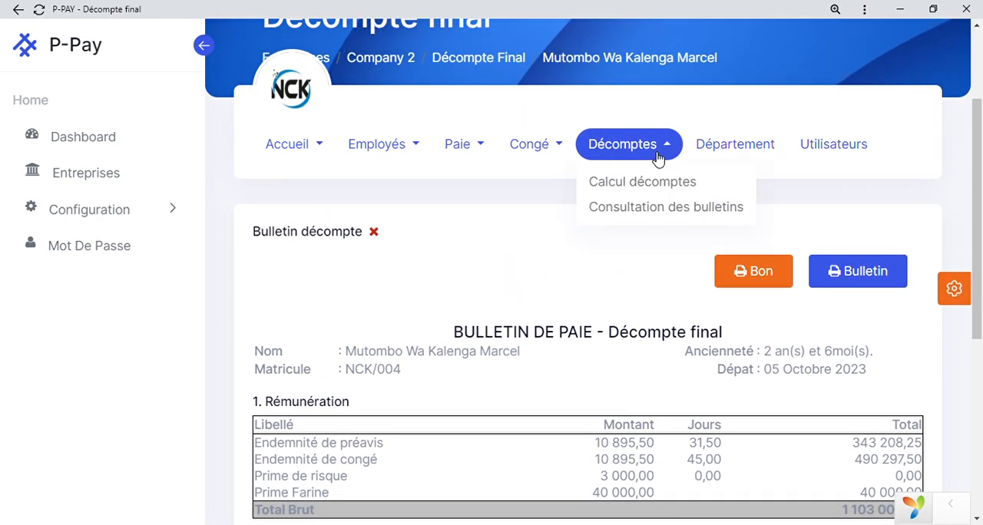
left_click(652, 209)
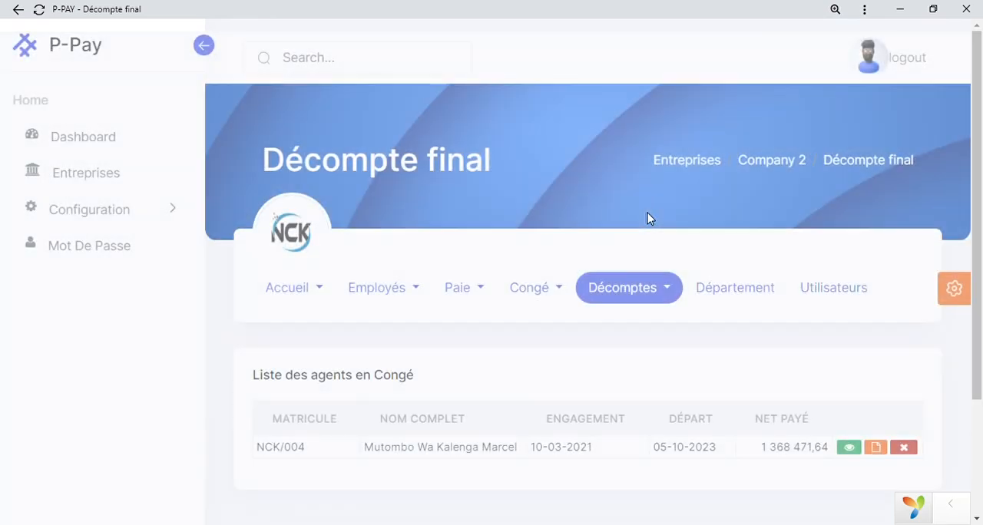
scroll(647, 219, "down", 3)
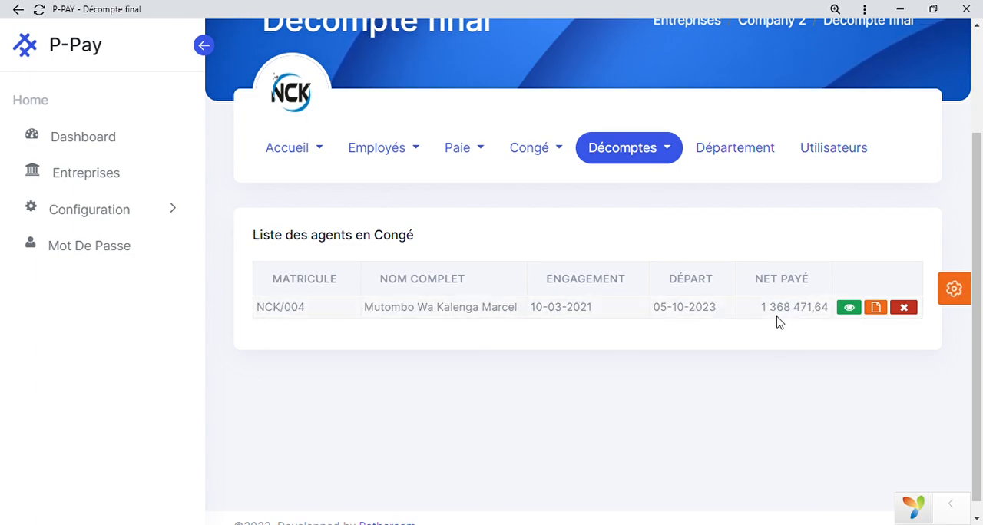
Open the departing employee's service certificate (Attestation de service rendu), read it through and return to the final settlement list.
left_click(881, 311)
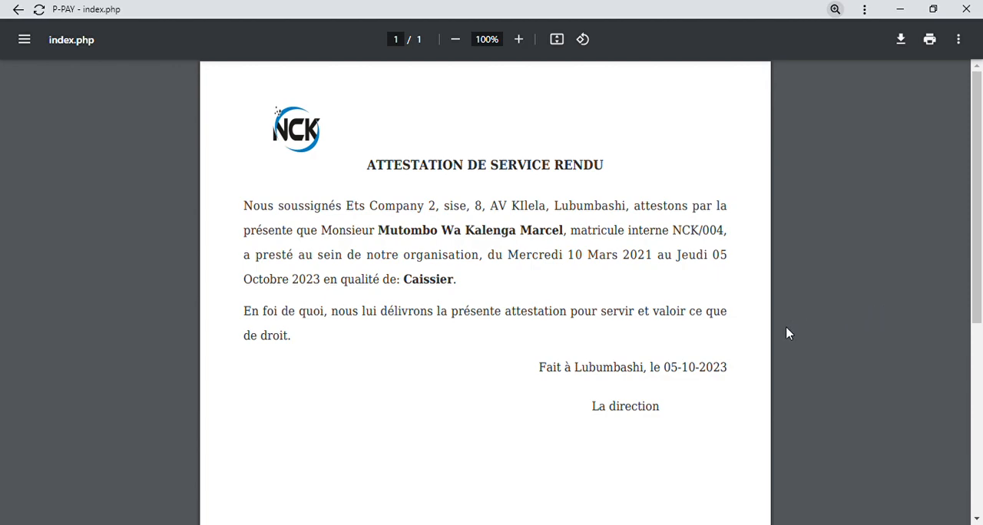
scroll(786, 326, "down", 1)
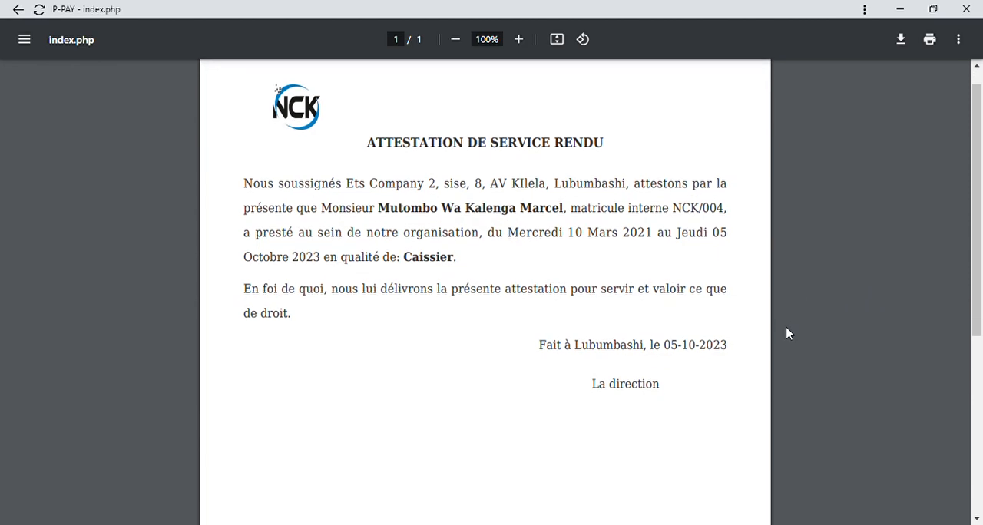
scroll(786, 328, "down", 1)
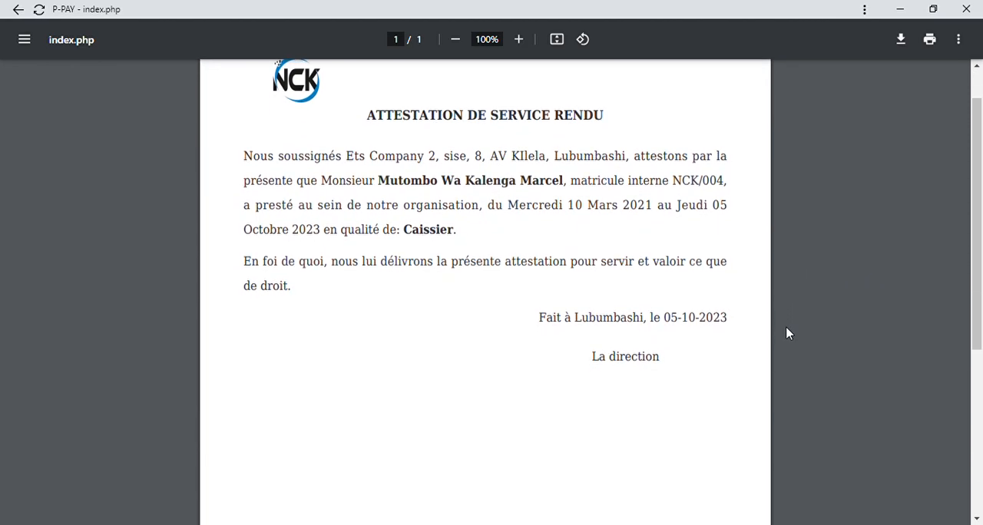
scroll(786, 332, "down", 1)
scroll(768, 311, "up", 3)
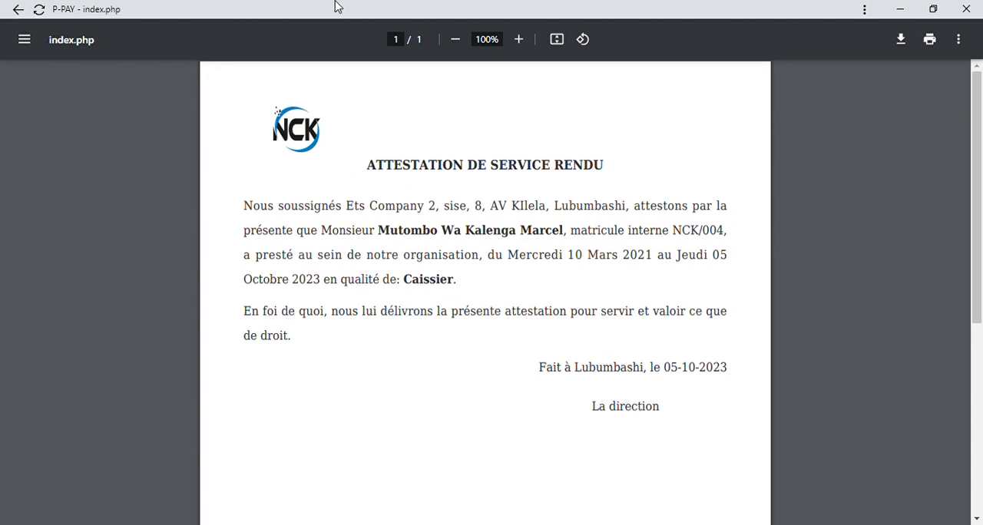
left_click(17, 10)
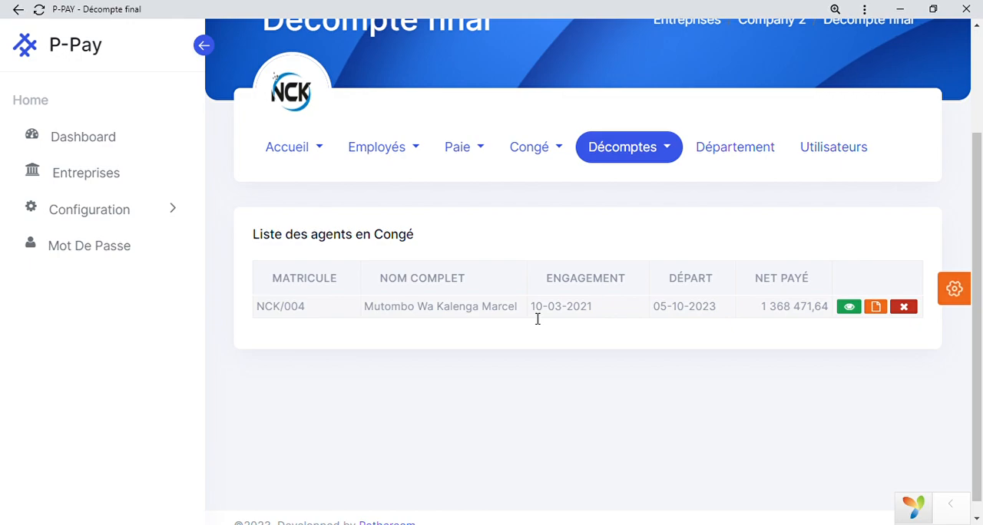
scroll(538, 318, "up", 2)
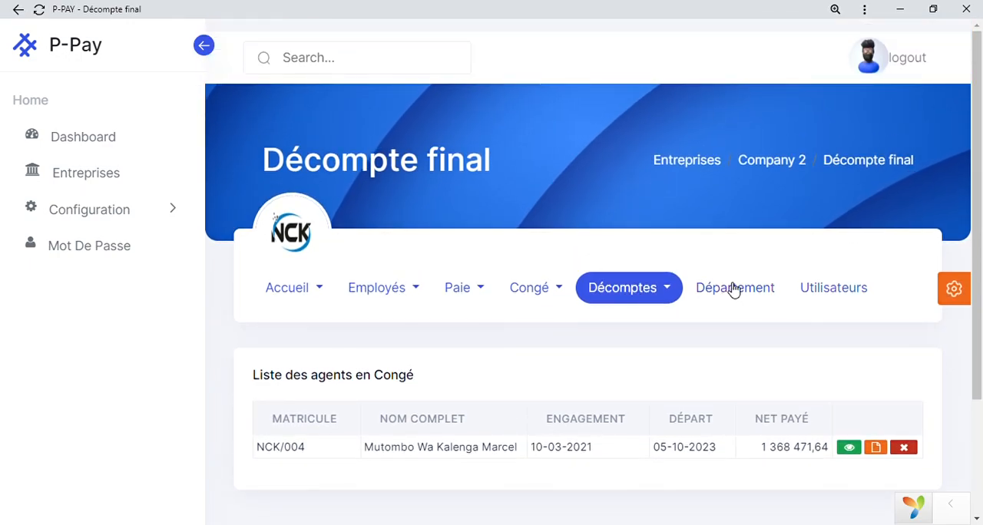